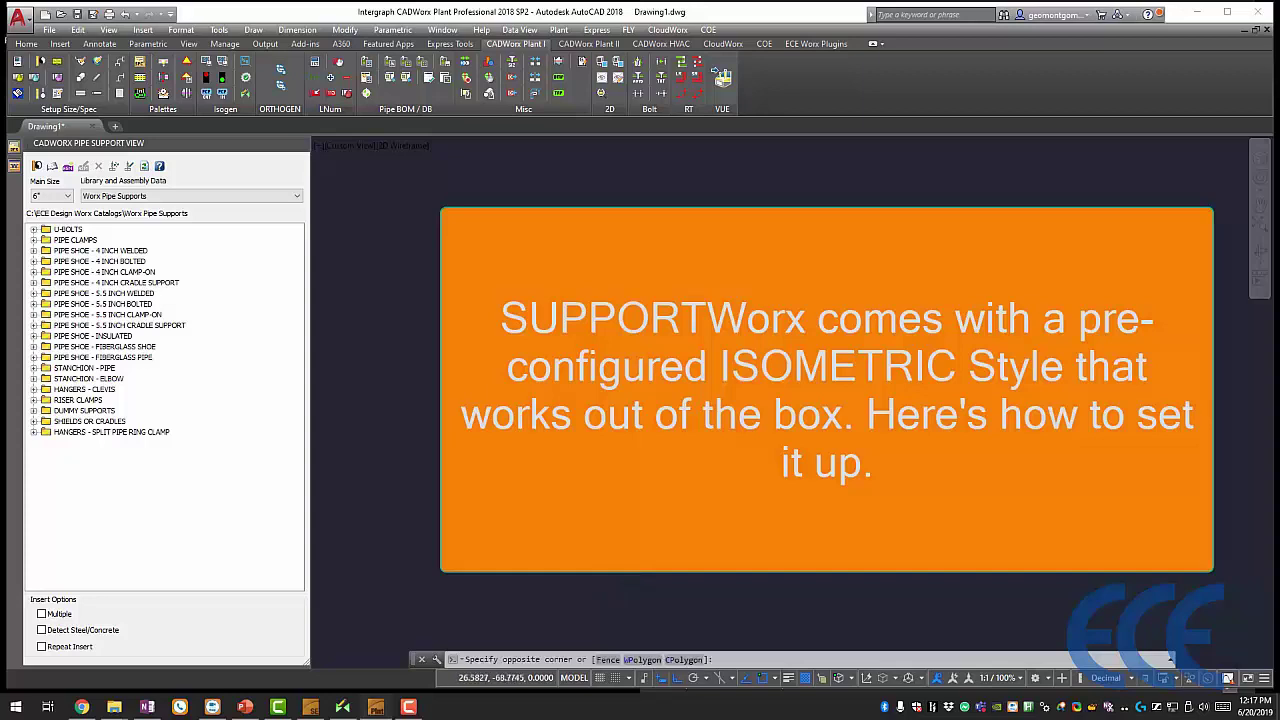
Step: Cancel the pending window selection and launch I-Configure from the Isogen panel
click(435, 372)
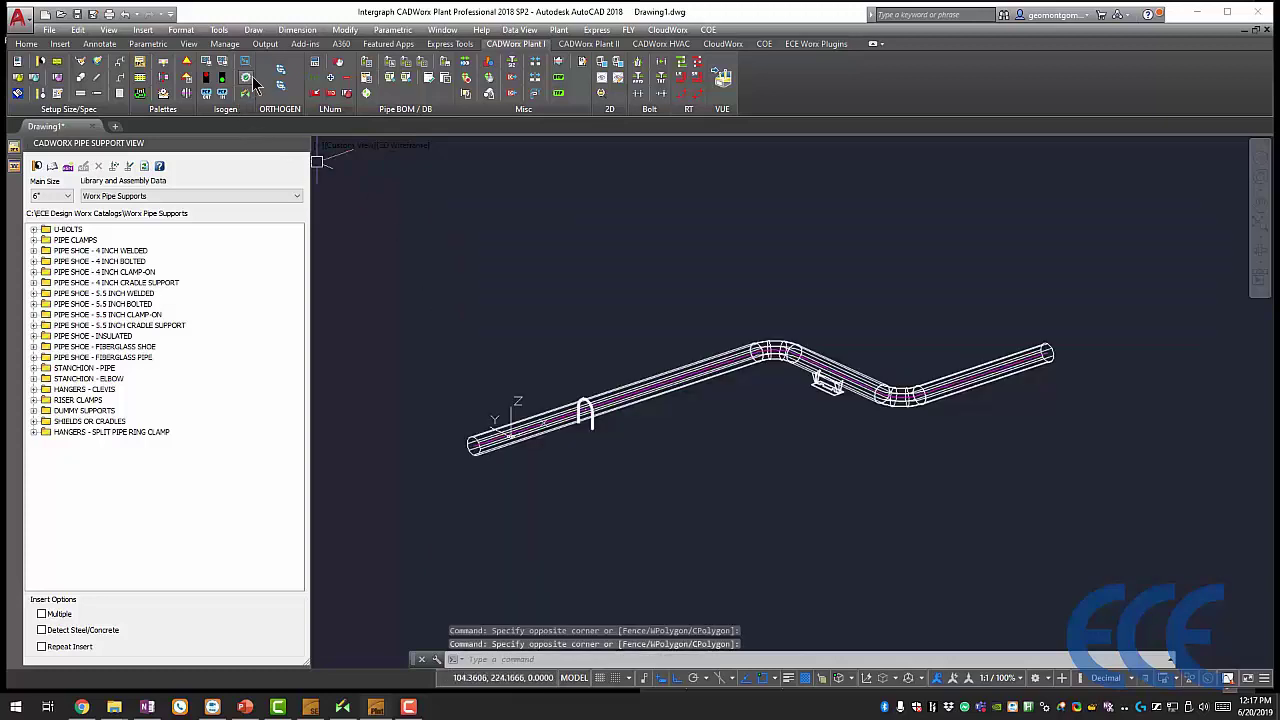
click(247, 83)
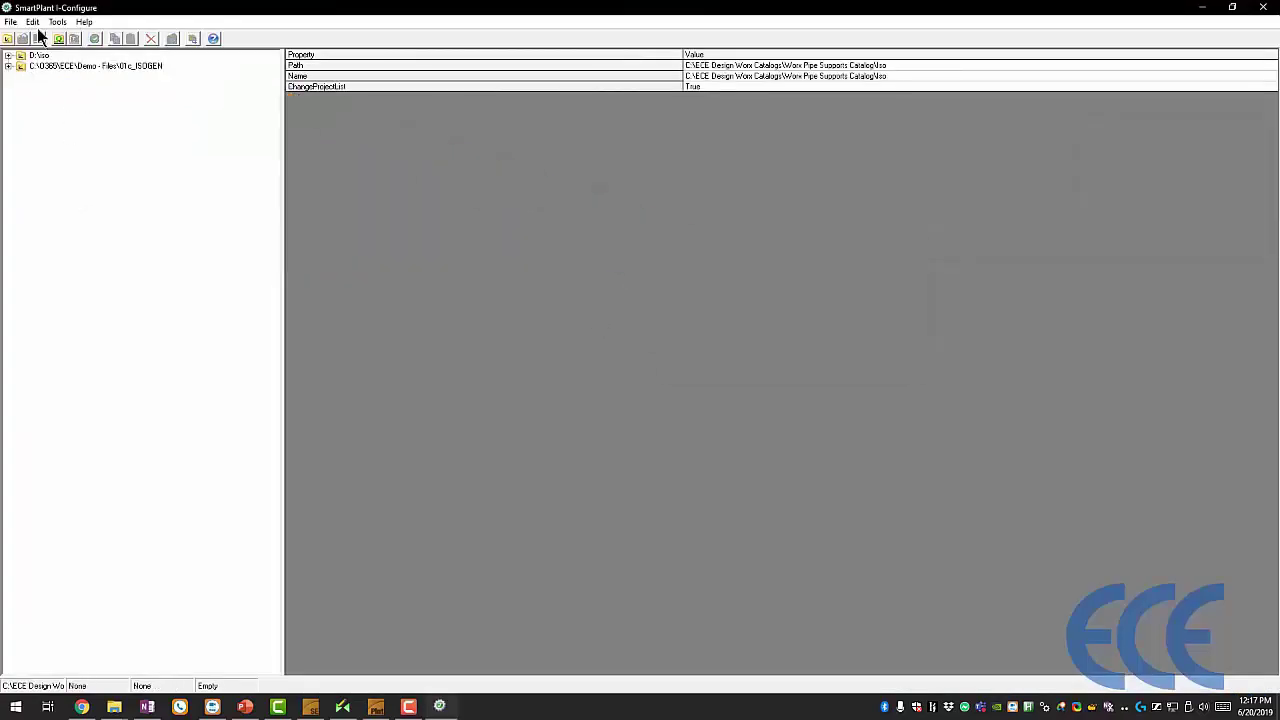
Step: Connect to the isometric directory C:\ECE Design Worx Catalogs\Worx Pipe Supports Catalog\Iso\ProjectList.xml
click(59, 39)
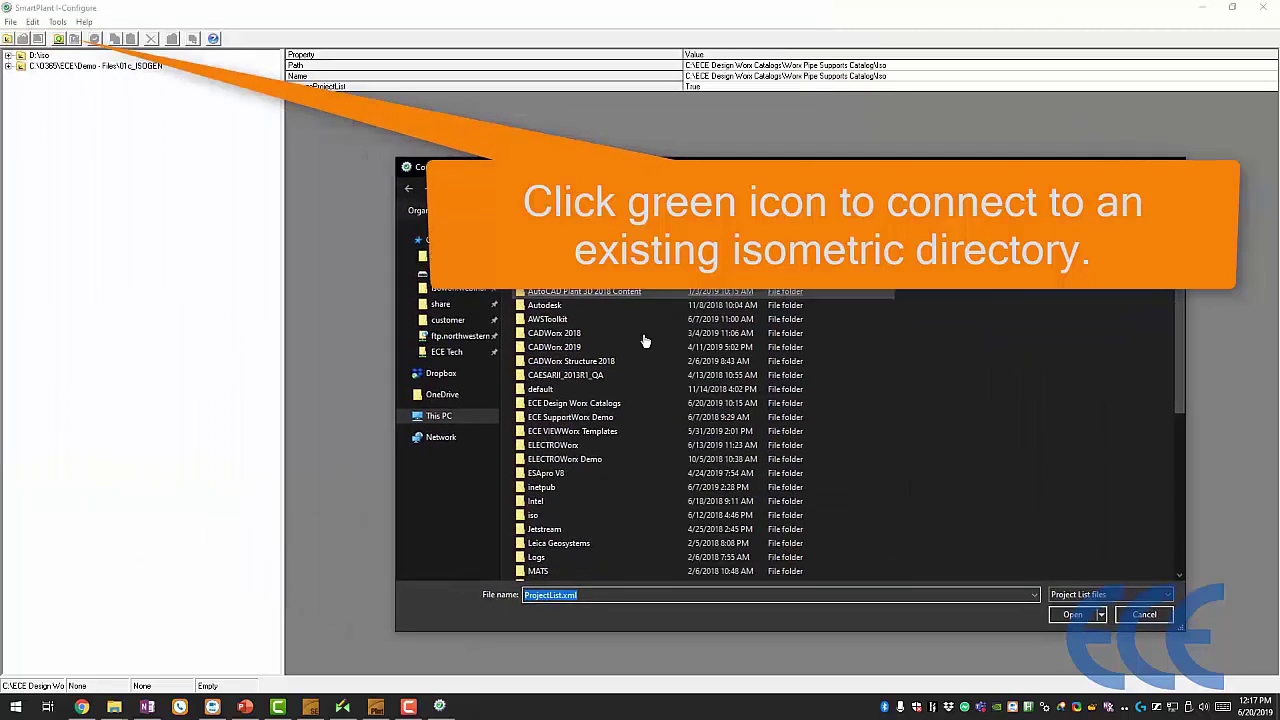
click(437, 415)
double_click(599, 389)
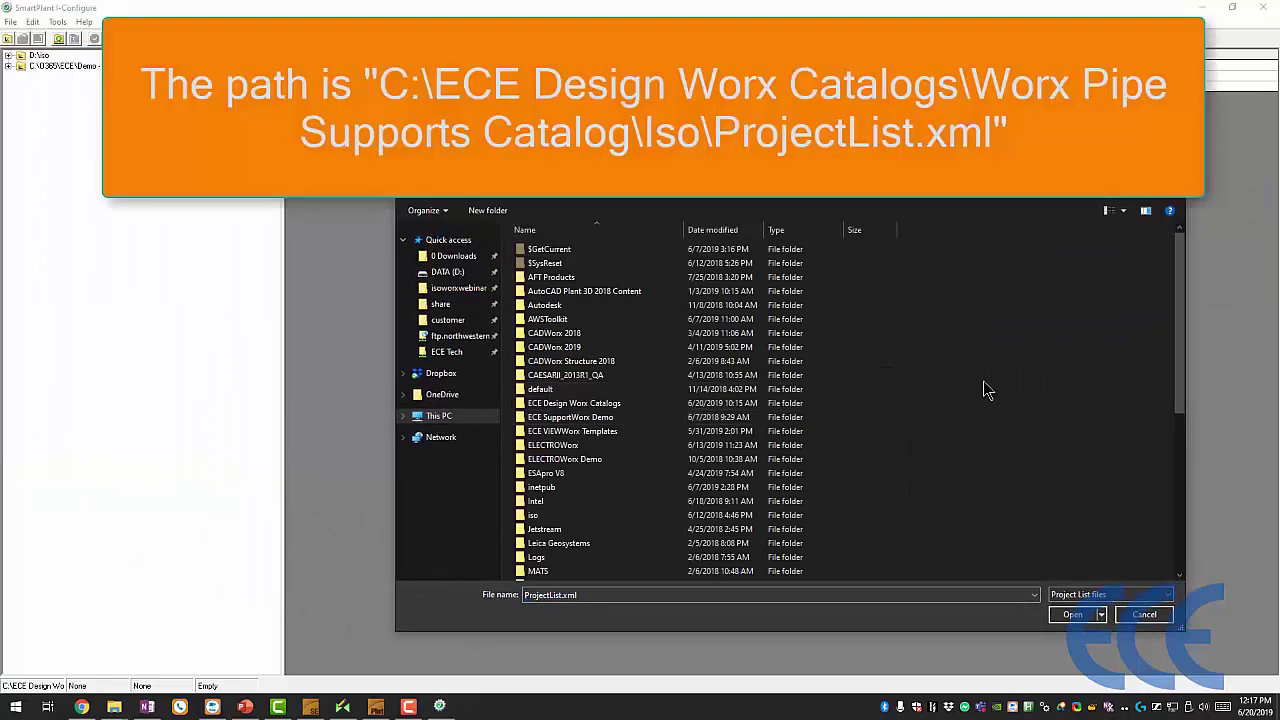
text(ECE)
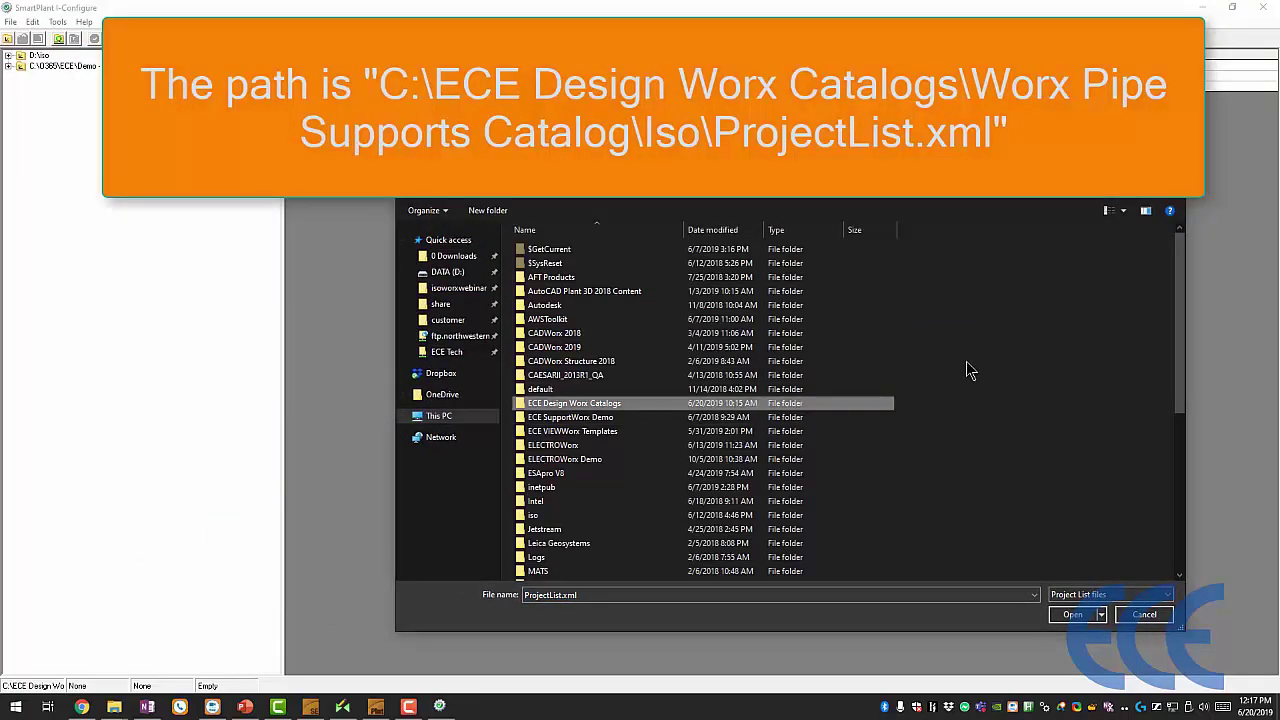
key(Return)
key(Down)
key(Down)
key(Down)
key(Return)
key(Down)
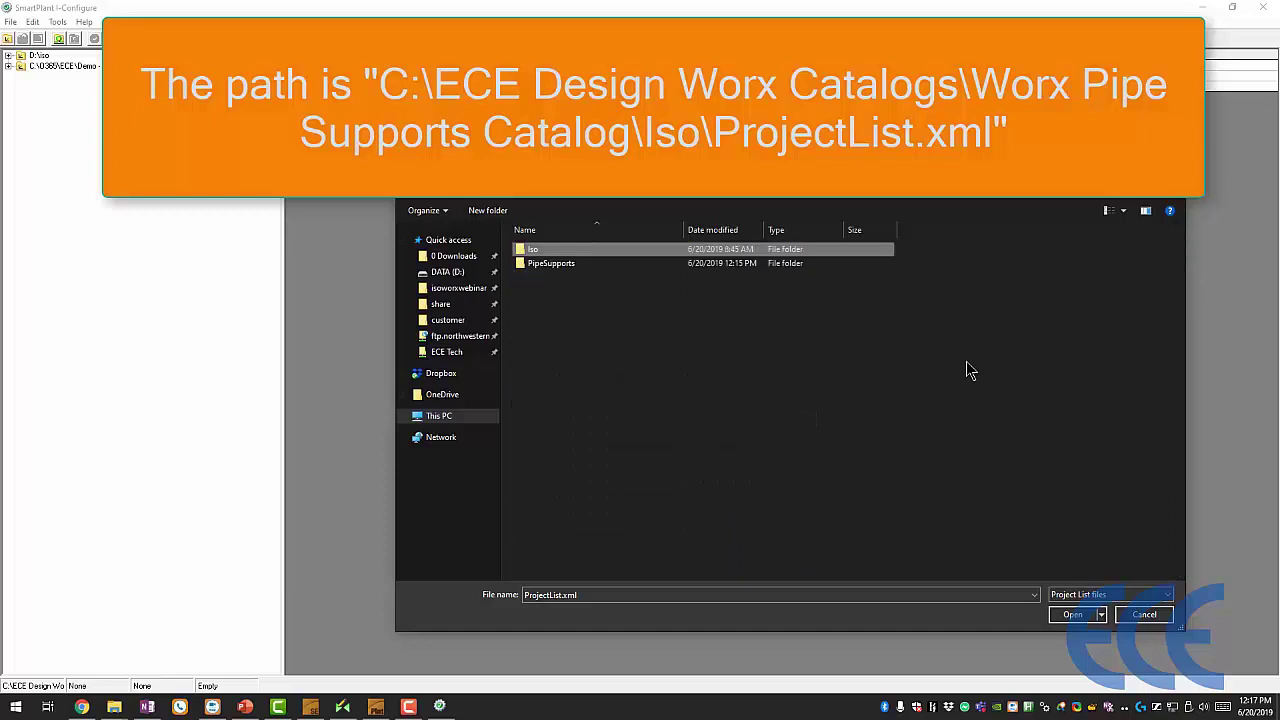
key(Return)
key(Down)
key(Down)
key(Down)
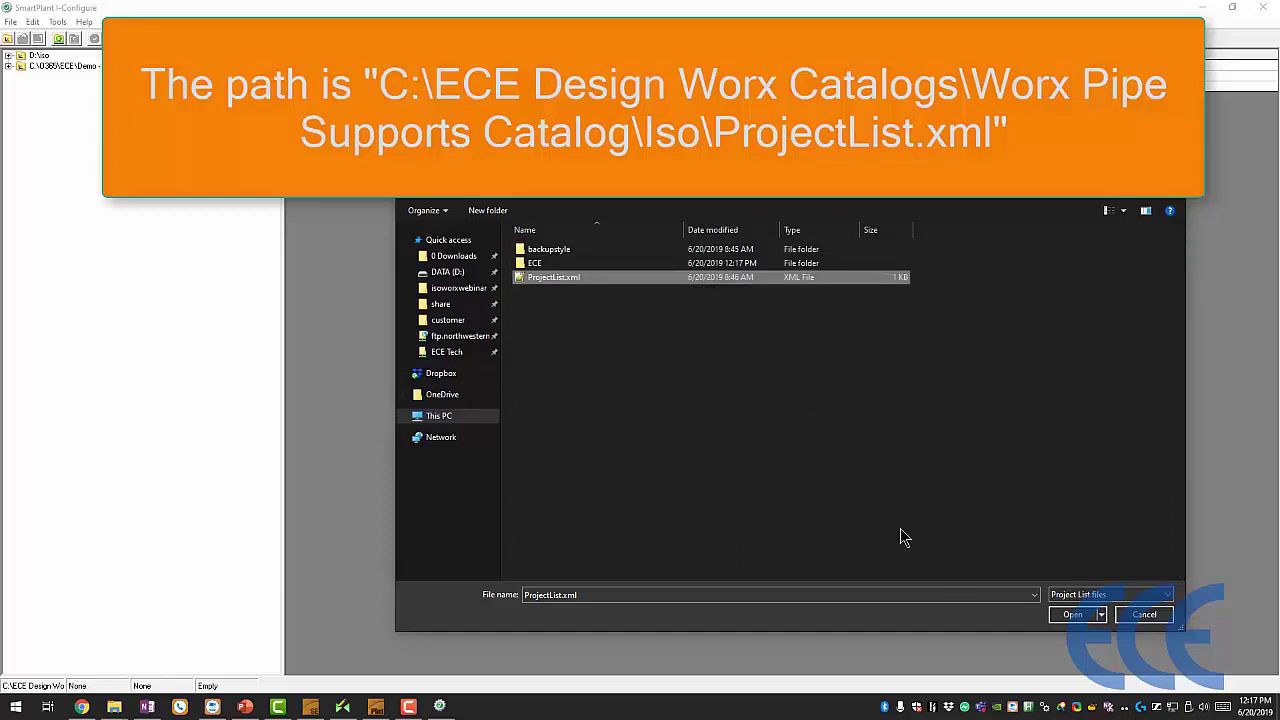
click(1087, 615)
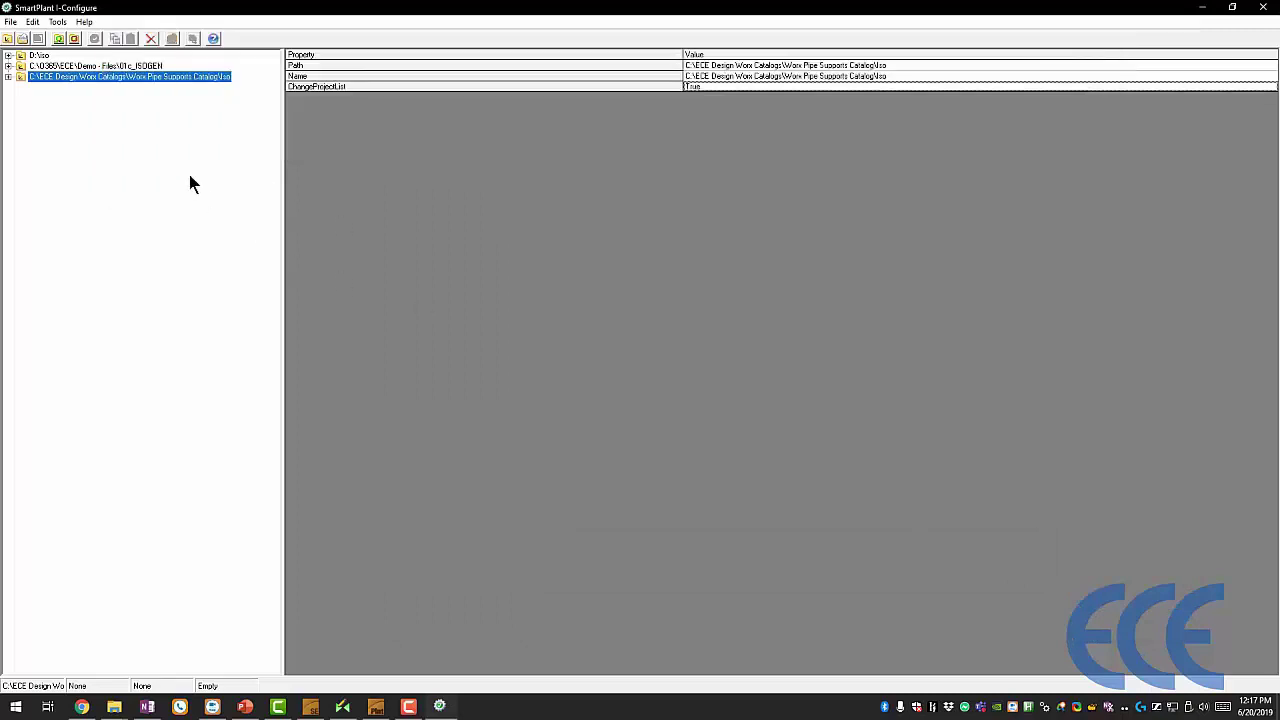
Step: Expand the ECE project, select the ECE-Supports style, and minimize I-Configure
key(Right)
key(Down)
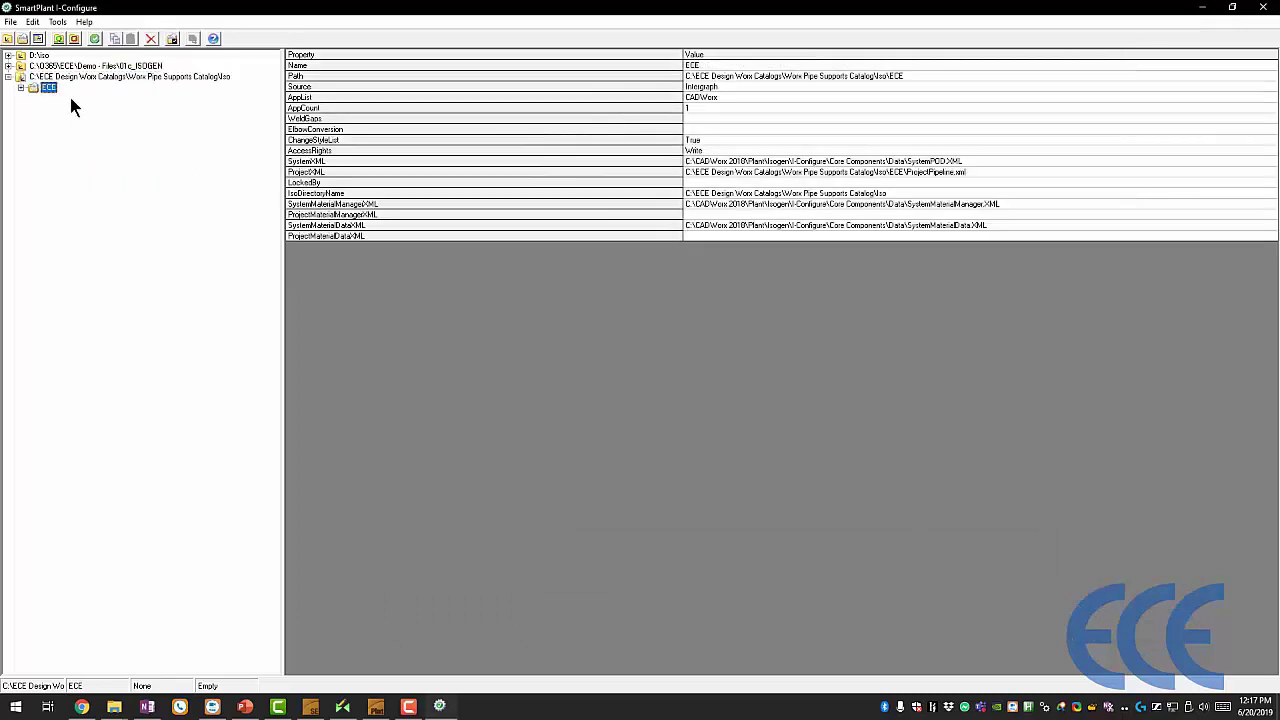
key(Right)
click(86, 99)
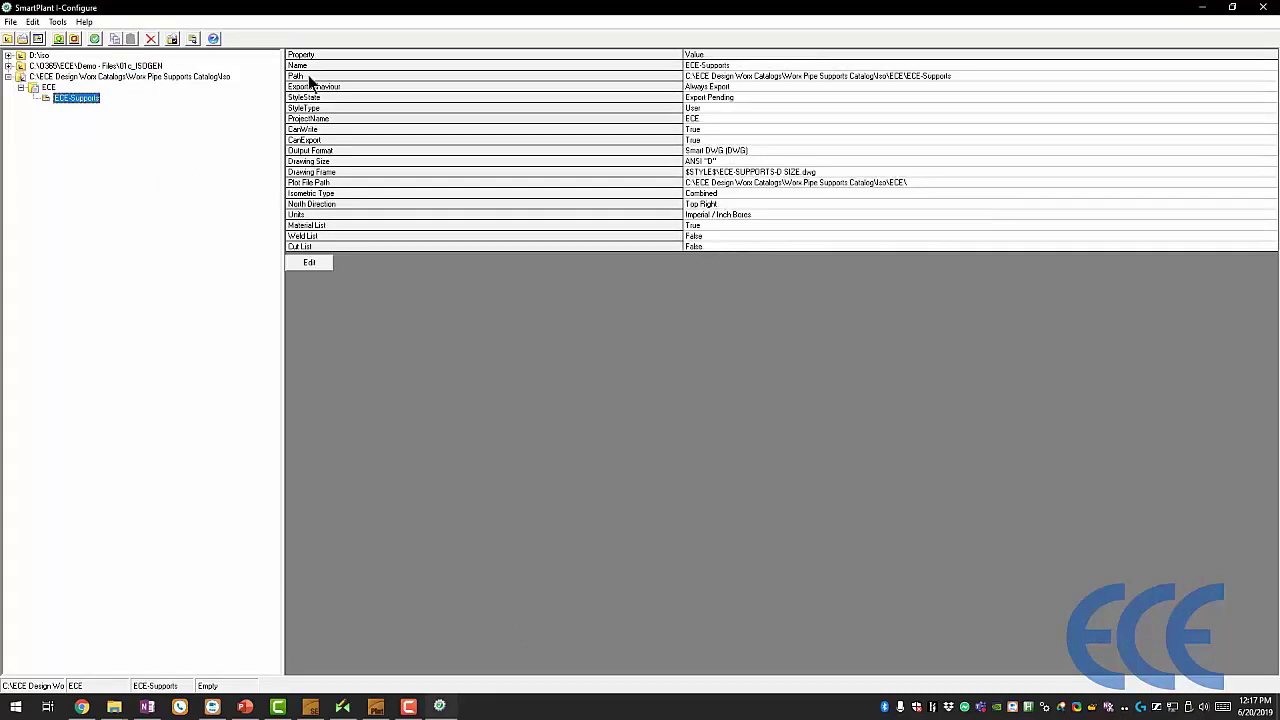
click(1203, 10)
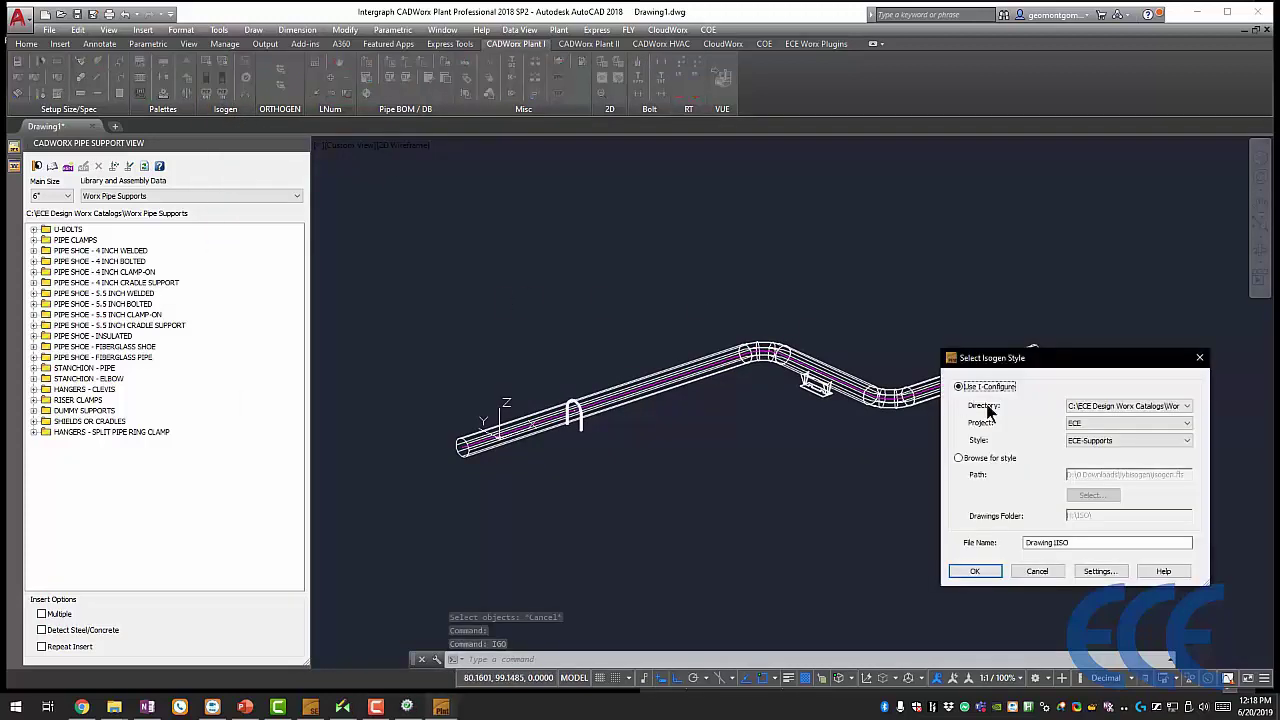
Step: Choose the Worx catalog Iso directory, project ECE and style ECE-Supports for Isogen
click(1125, 408)
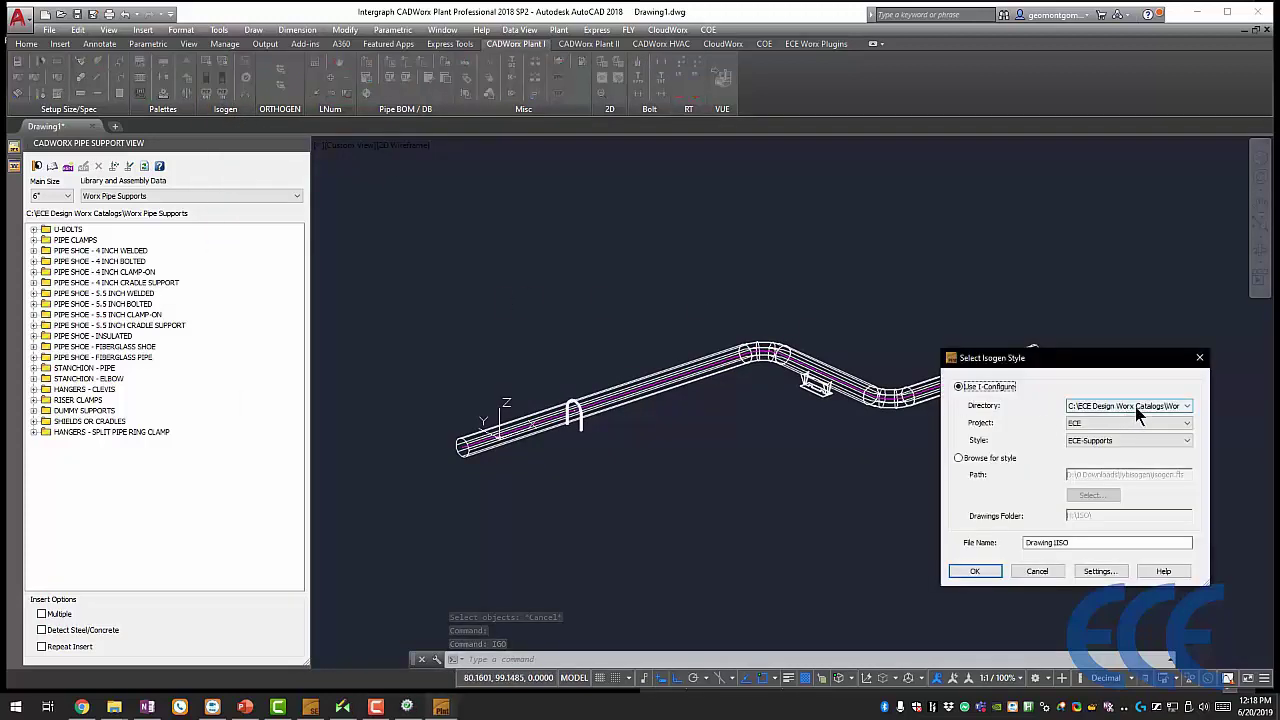
click(1103, 419)
click(1095, 422)
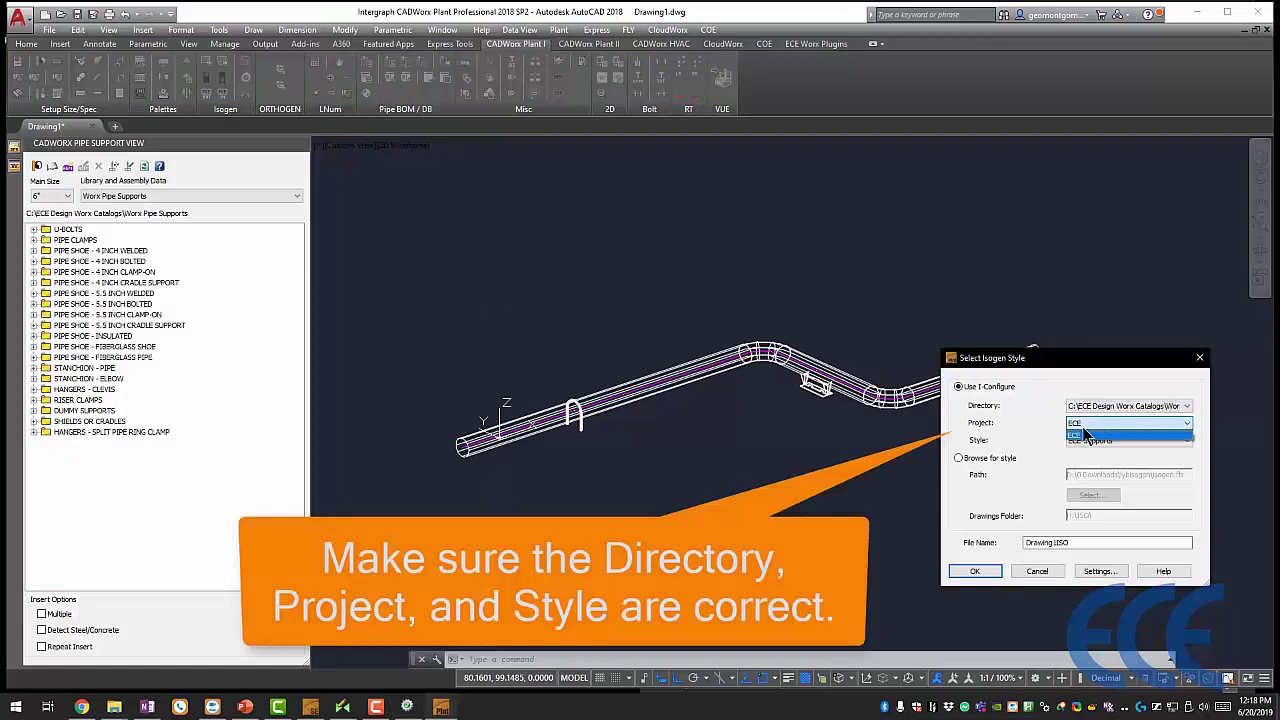
click(1087, 431)
click(1109, 440)
click(1111, 442)
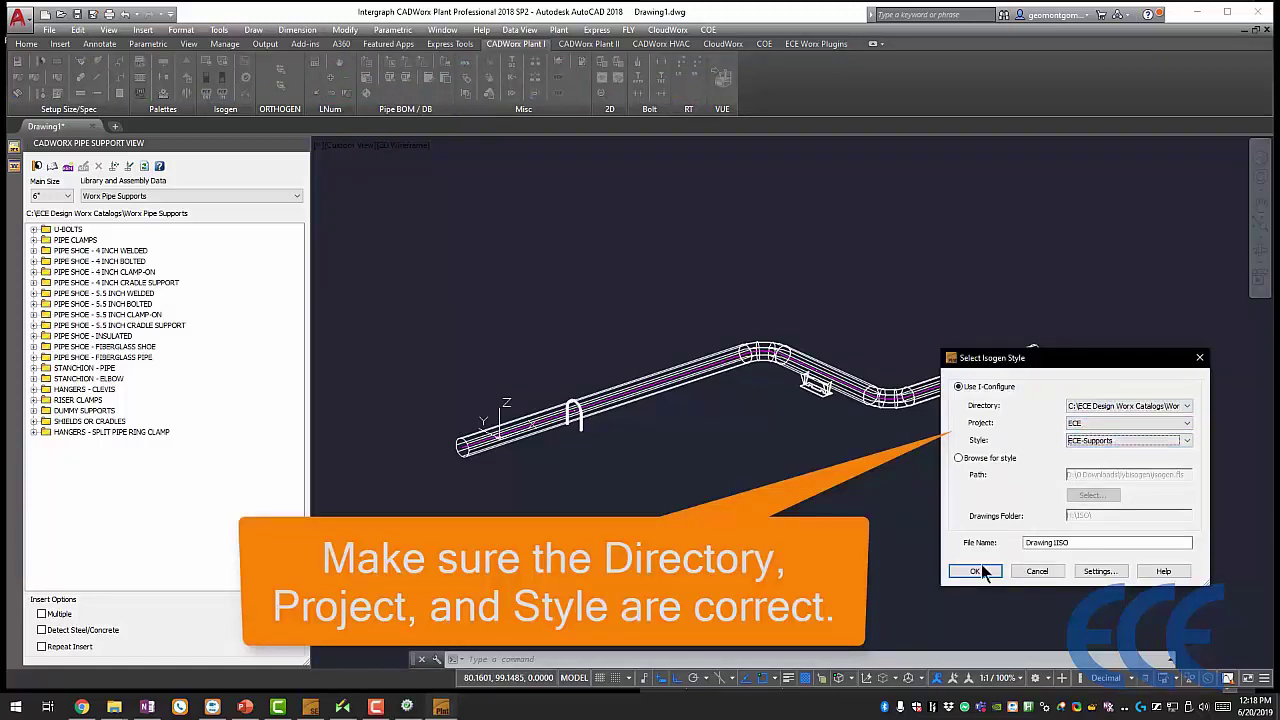
click(975, 571)
Step: Window-select the pipe run as the components and run the isometric export
click(945, 528)
click(988, 528)
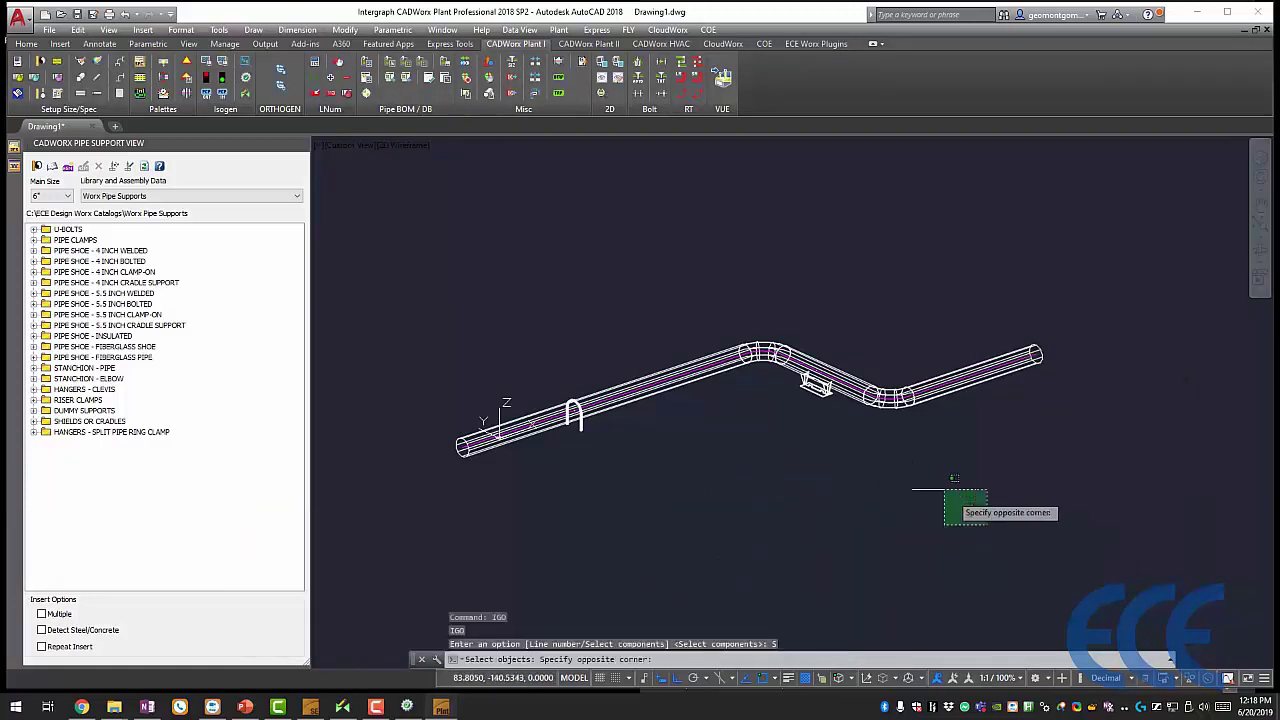
click(462, 287)
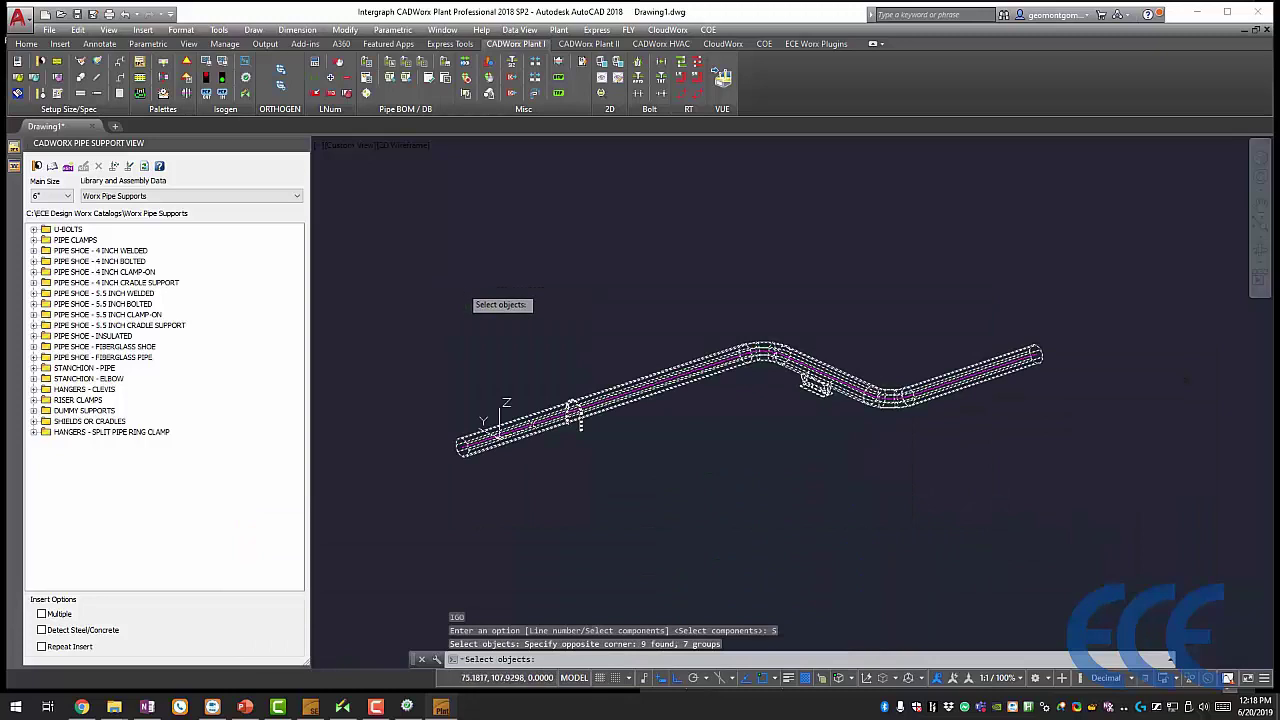
key(Return)
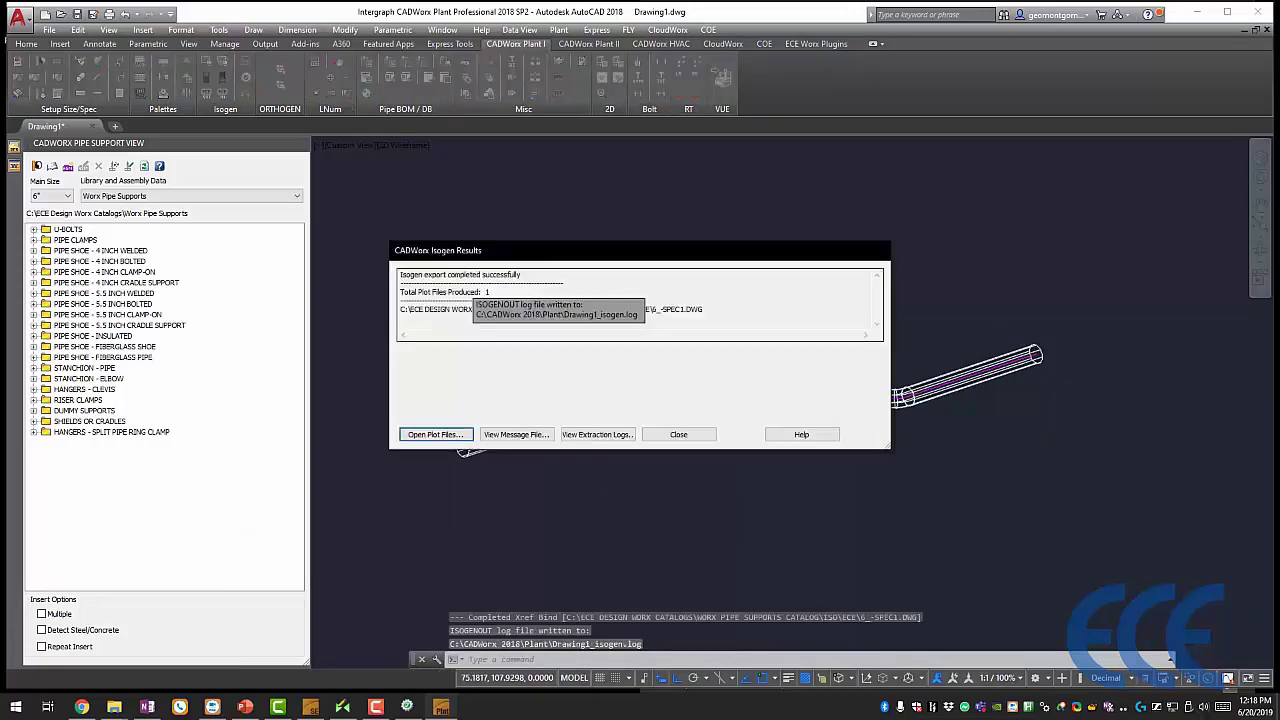
Step: Open the generated plot file 6_-SPEC1.DWG and zoom into the isometric
click(440, 434)
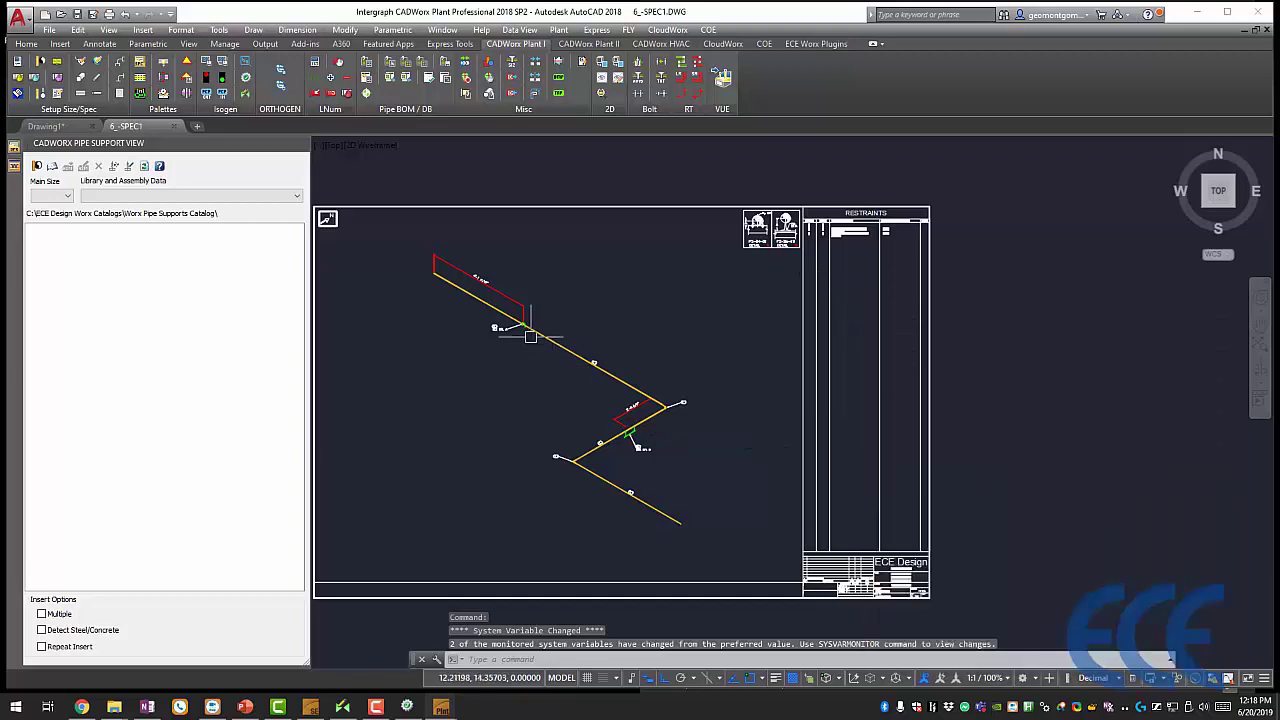
scroll(532, 330, up, 3)
scroll(466, 283, up, 2)
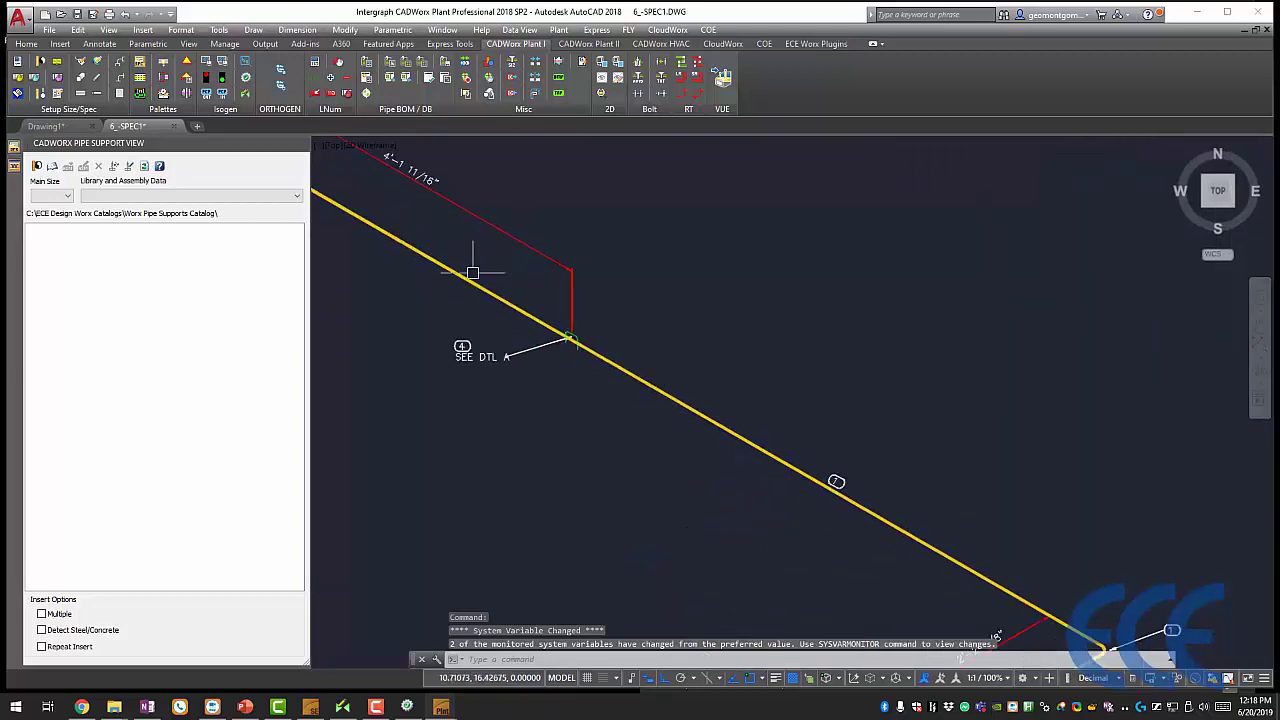
scroll(969, 335, down, 5)
scroll(969, 335, up, 2)
scroll(969, 335, up, 2)
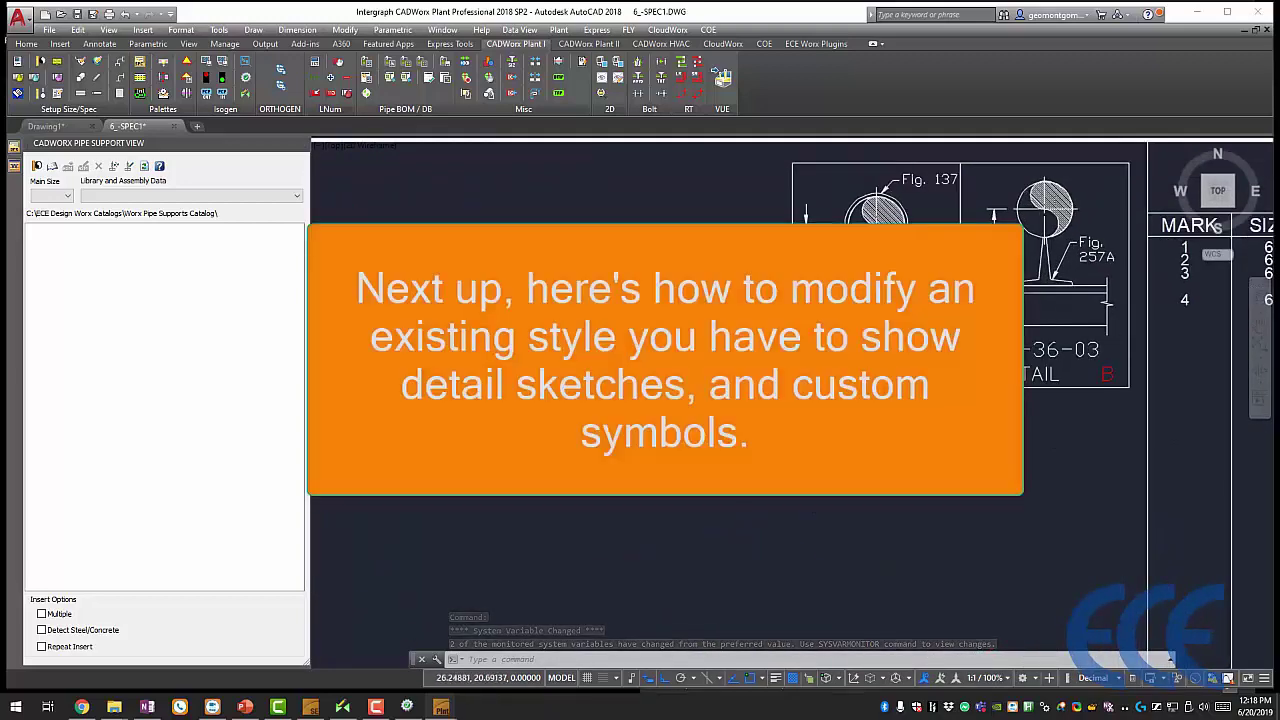
Step: Pan around the isometric to inspect the SEE DTL B support detail
middle_drag(584, 420, 593, 497)
scroll(593, 510, down, 3)
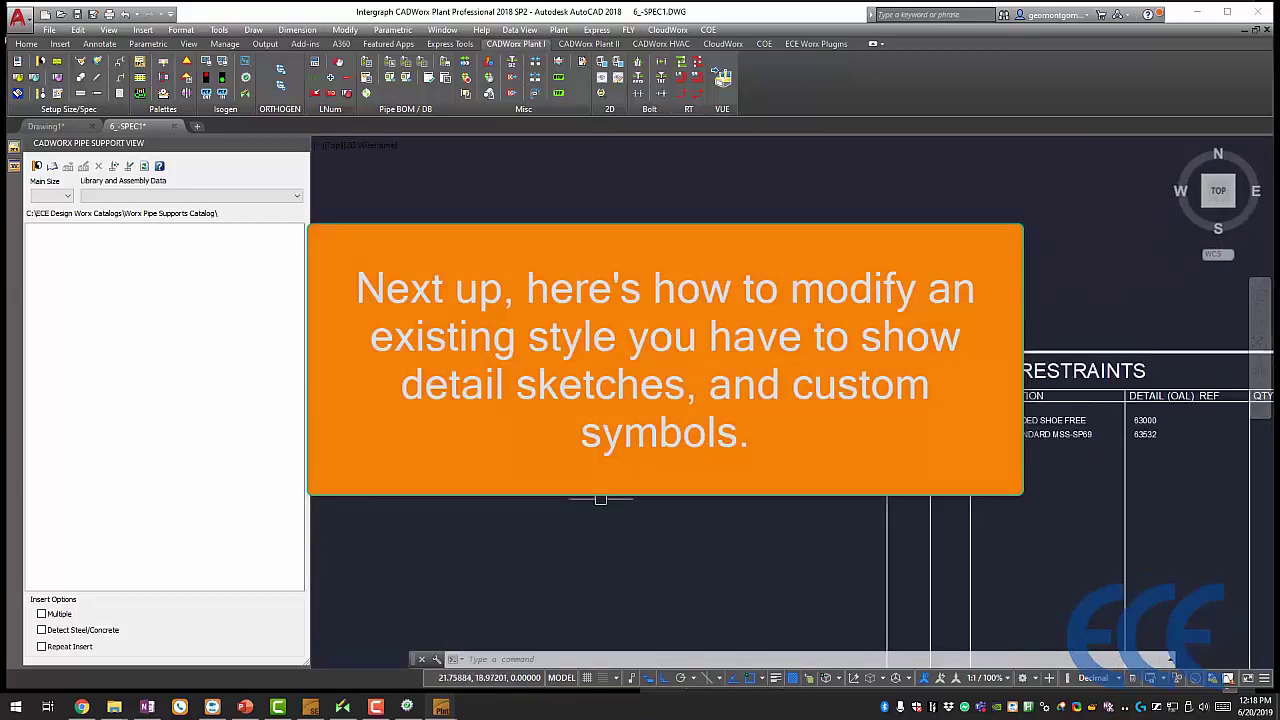
scroll(593, 510, down, 2)
scroll(593, 510, up, 2)
scroll(593, 510, up, 3)
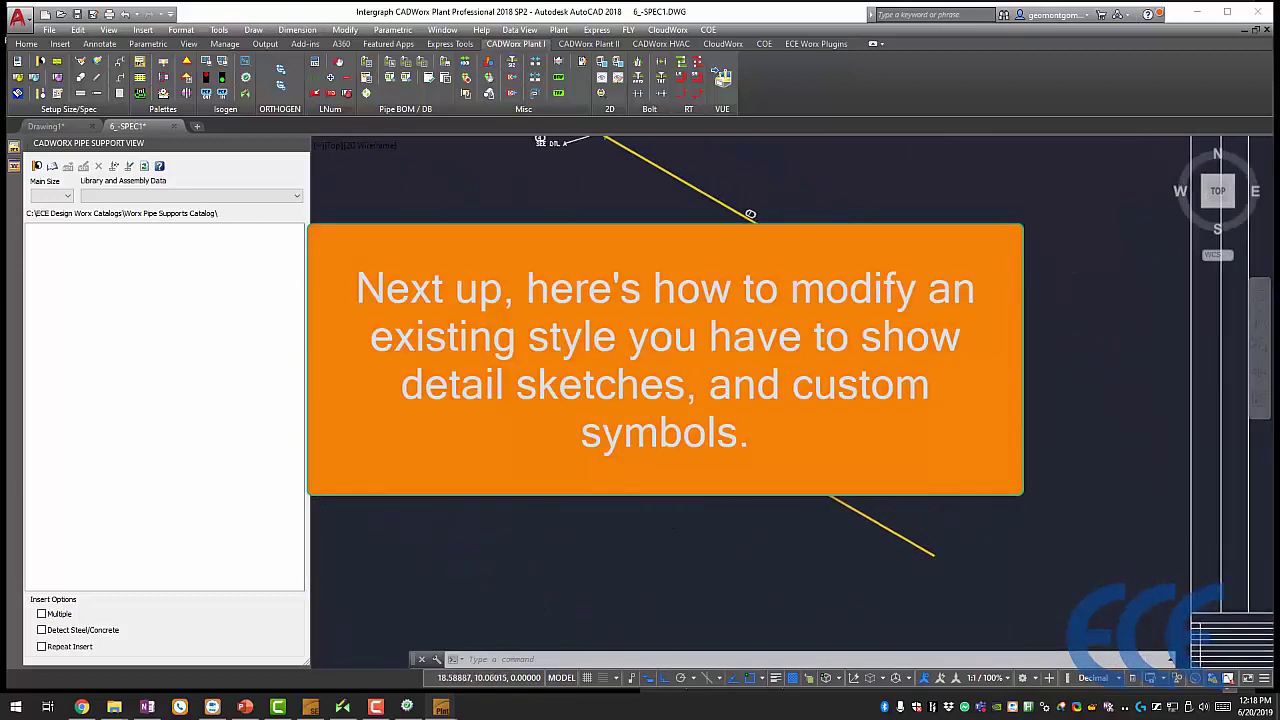
mouse_move(660, 360)
middle_down()
mouse_move(760, 420)
mouse_move(725, 383)
middle_up()
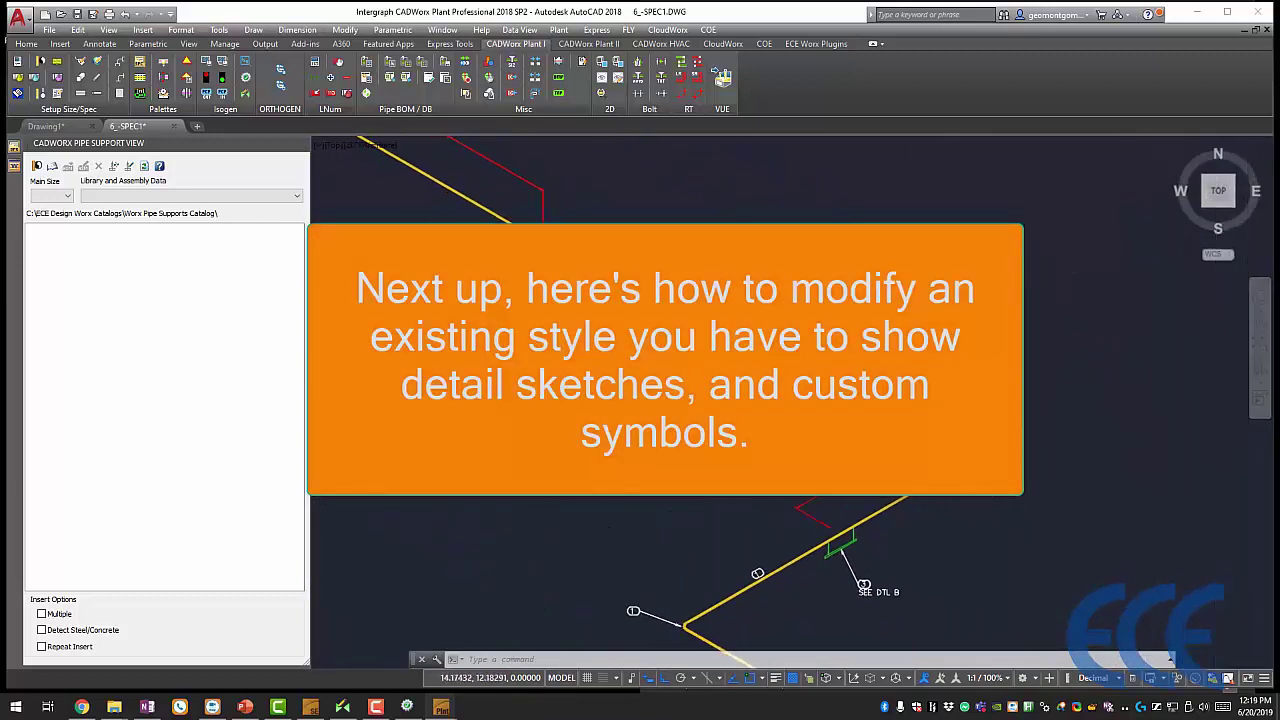
click(725, 383)
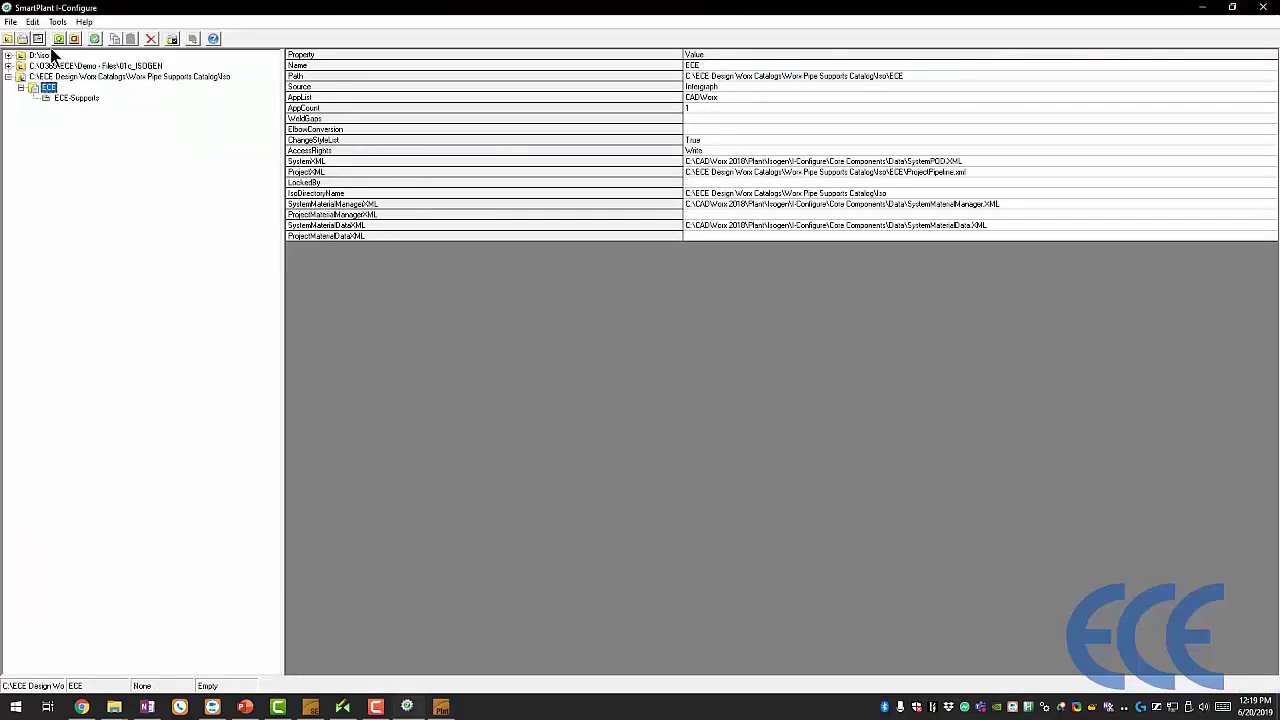
Step: Select the Worx catalog Iso directory in the I-Configure project tree
key(Up)
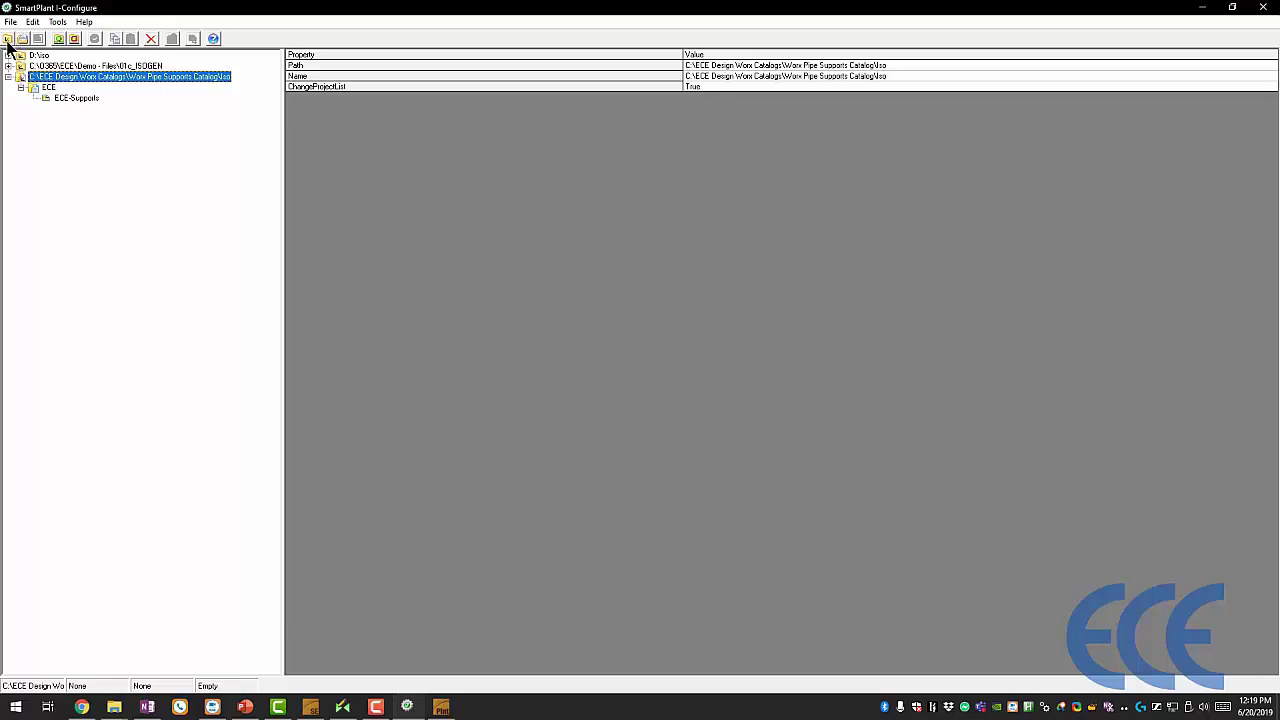
click(7, 39)
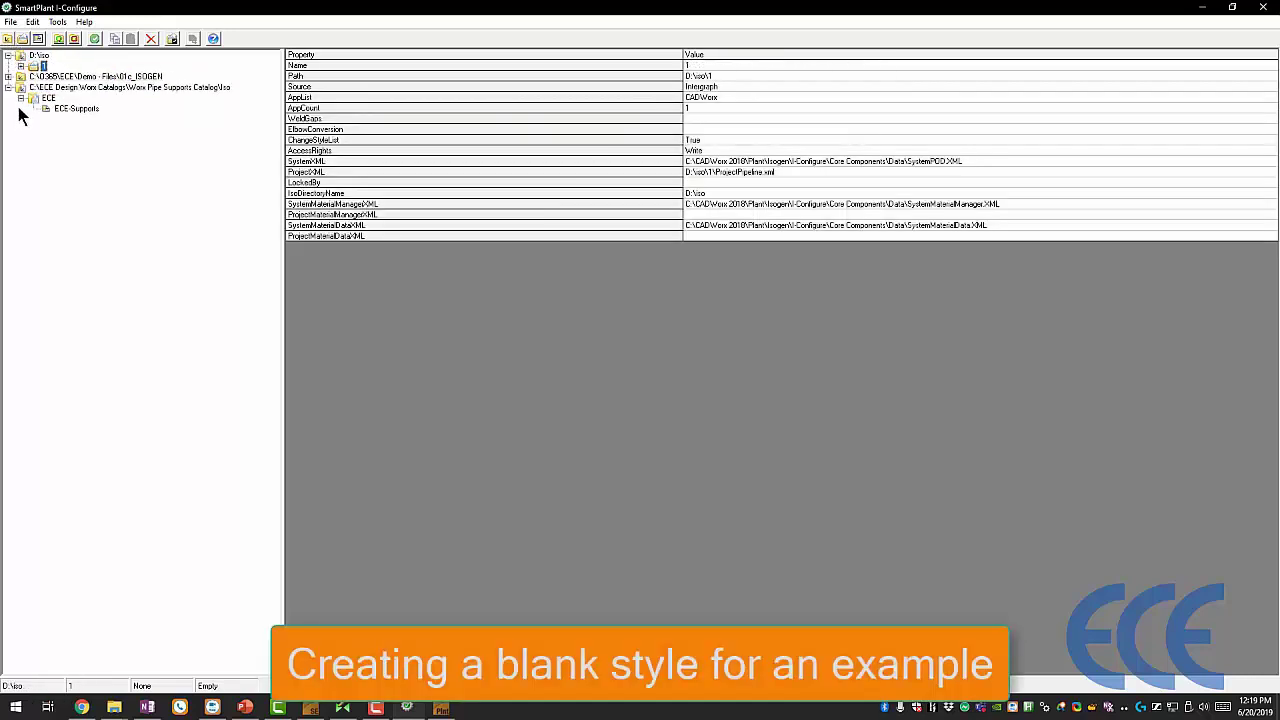
key(Up)
click(38, 87)
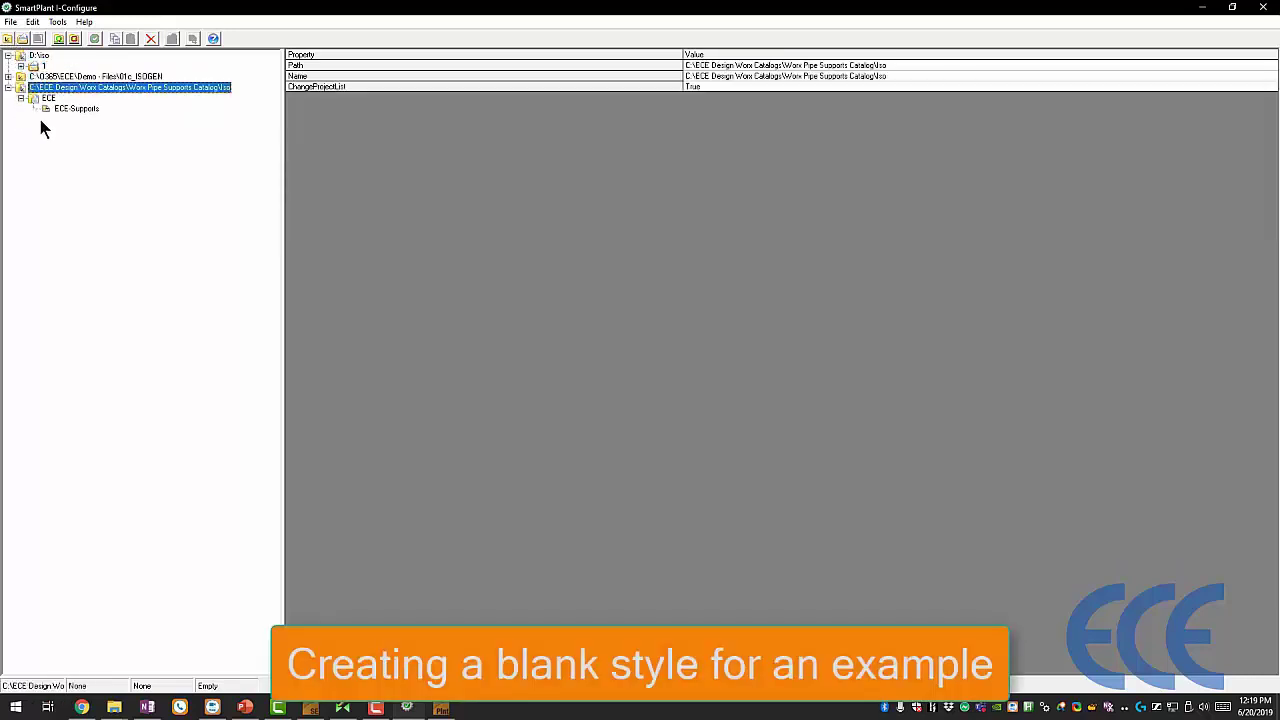
Step: Create and connect a new D:\iso2 isometric directory, then add Project1 to it
click(8, 42)
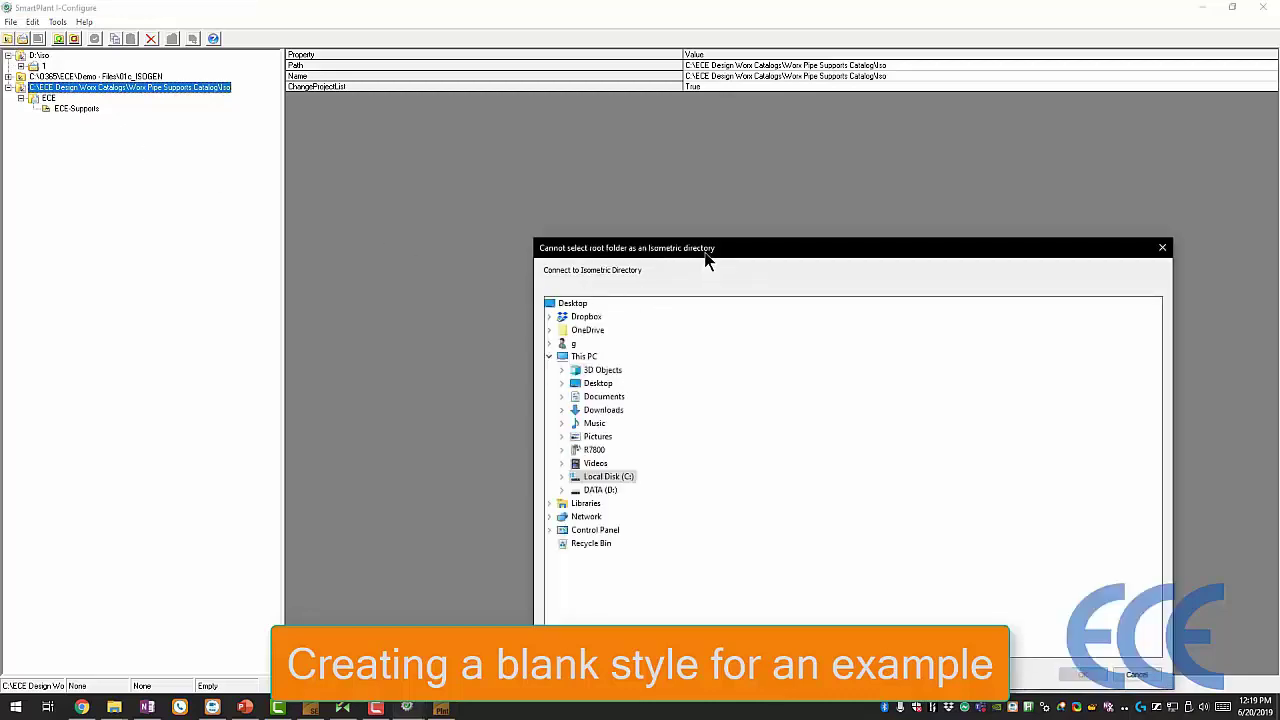
drag(706, 257, 645, 125)
double_click(548, 355)
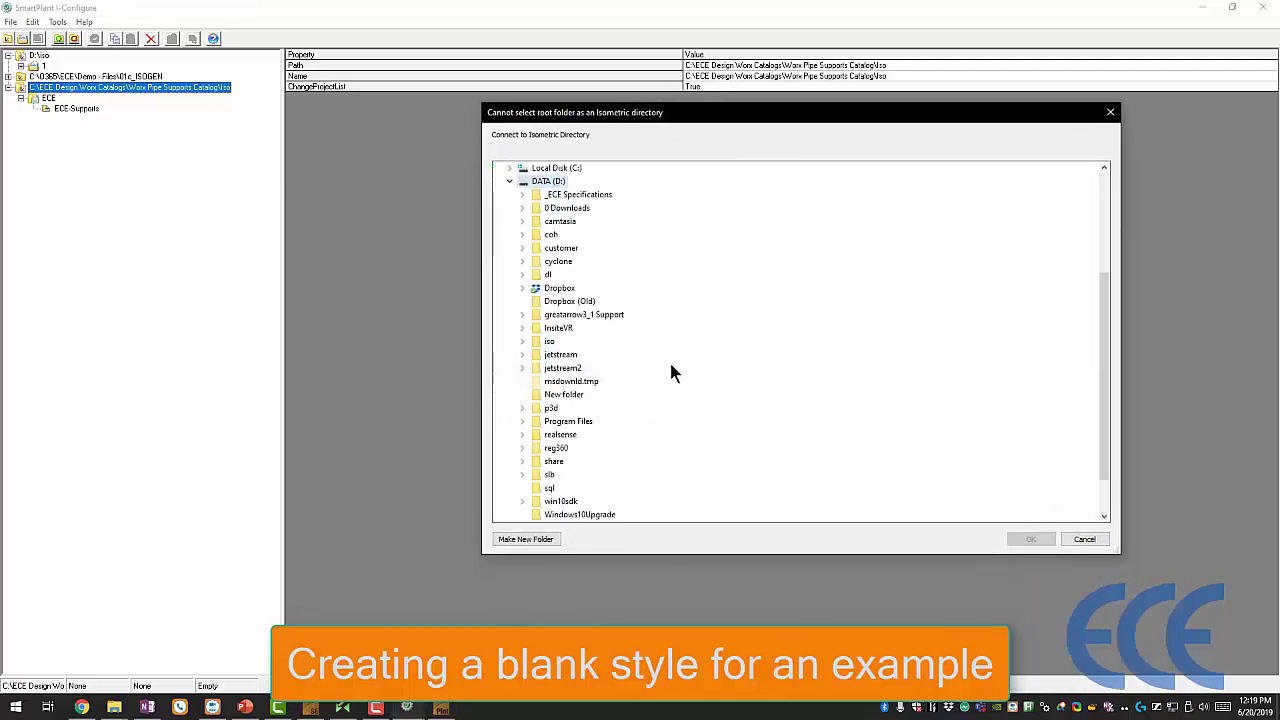
key(Left)
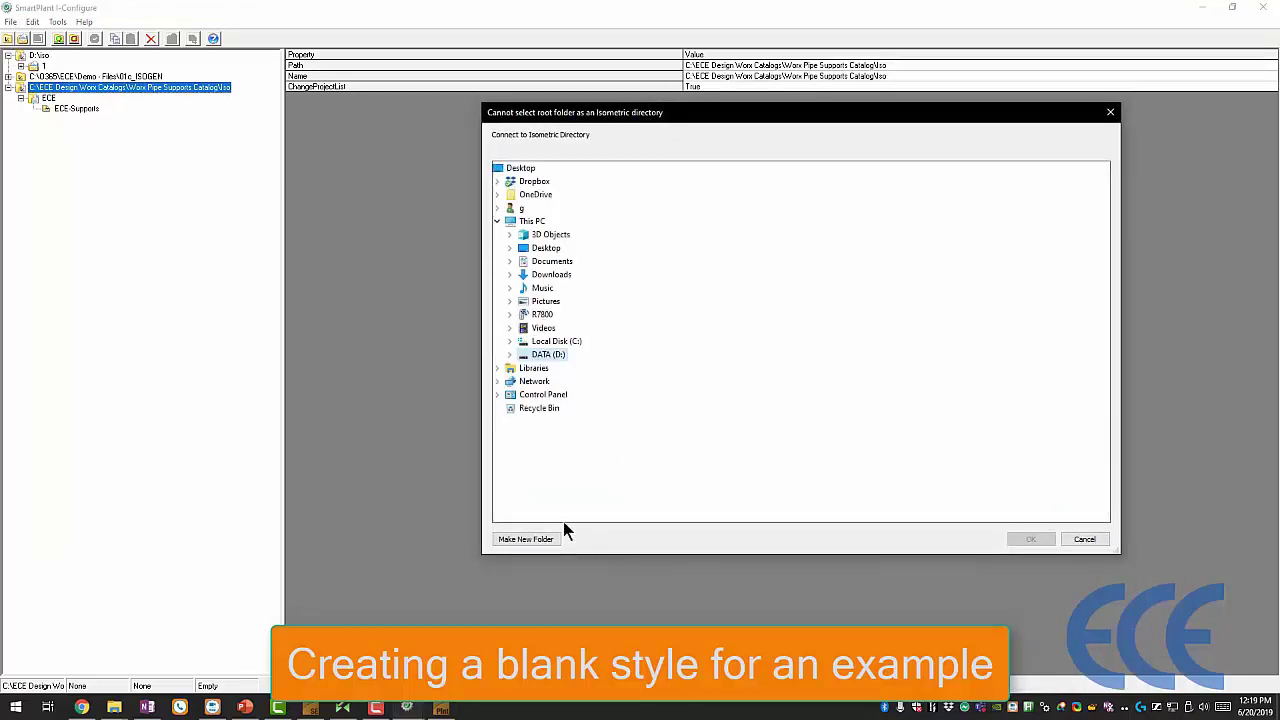
click(537, 542)
text(iso2)
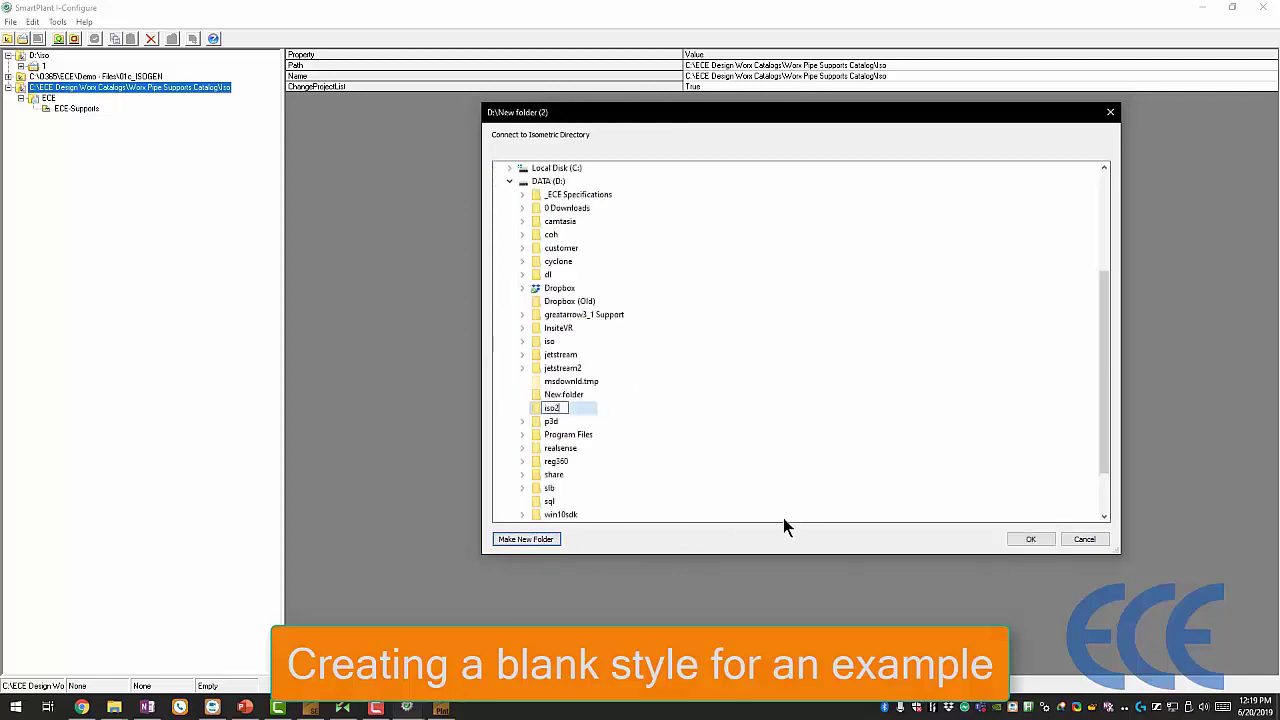
key(Return)
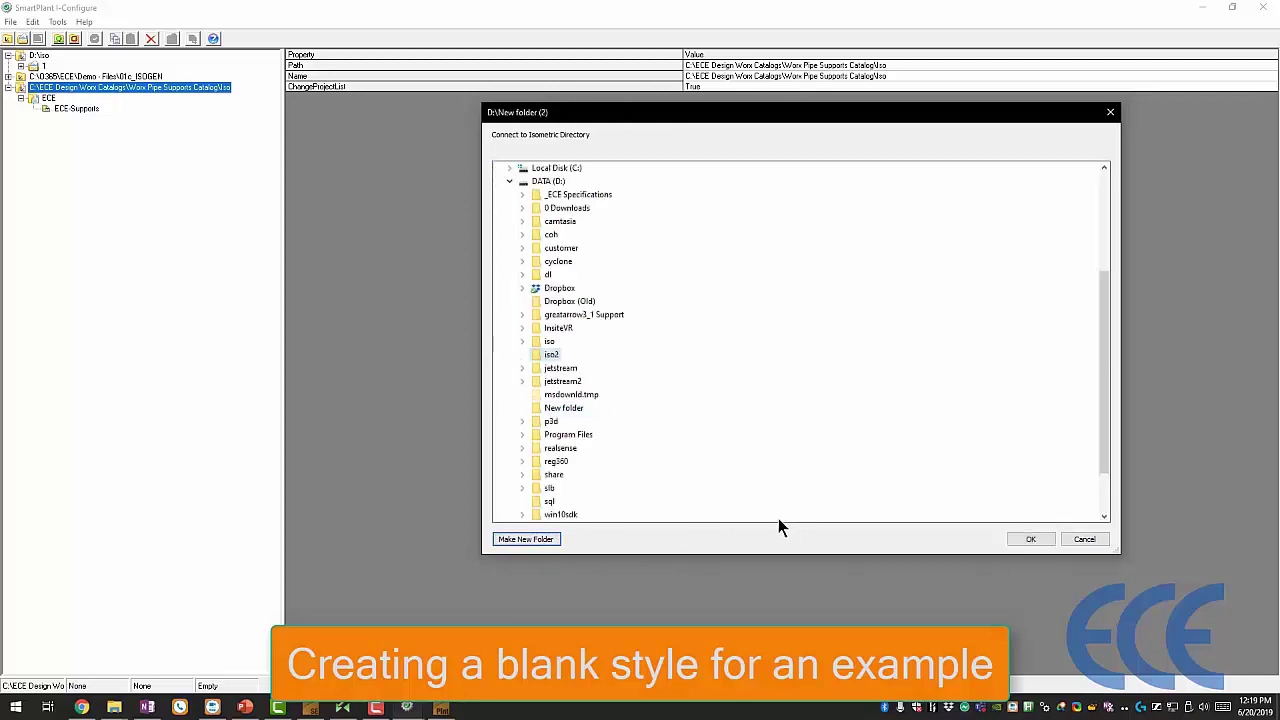
click(1031, 540)
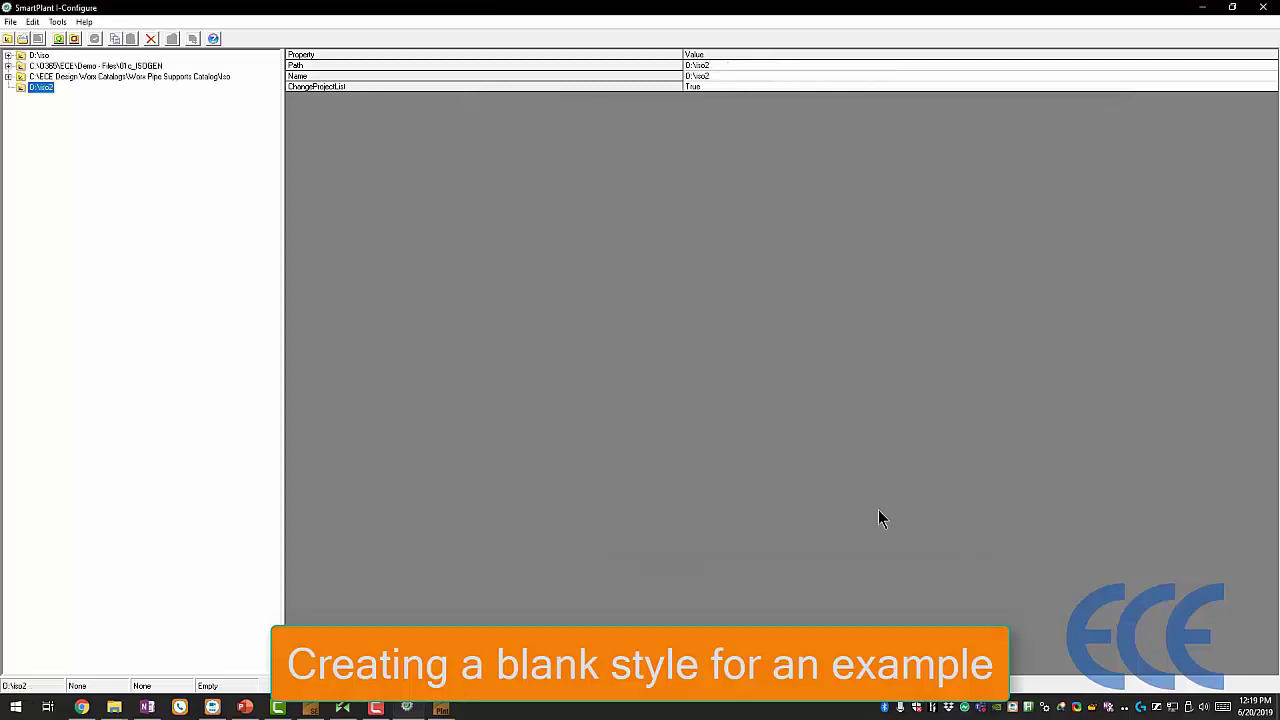
click(23, 40)
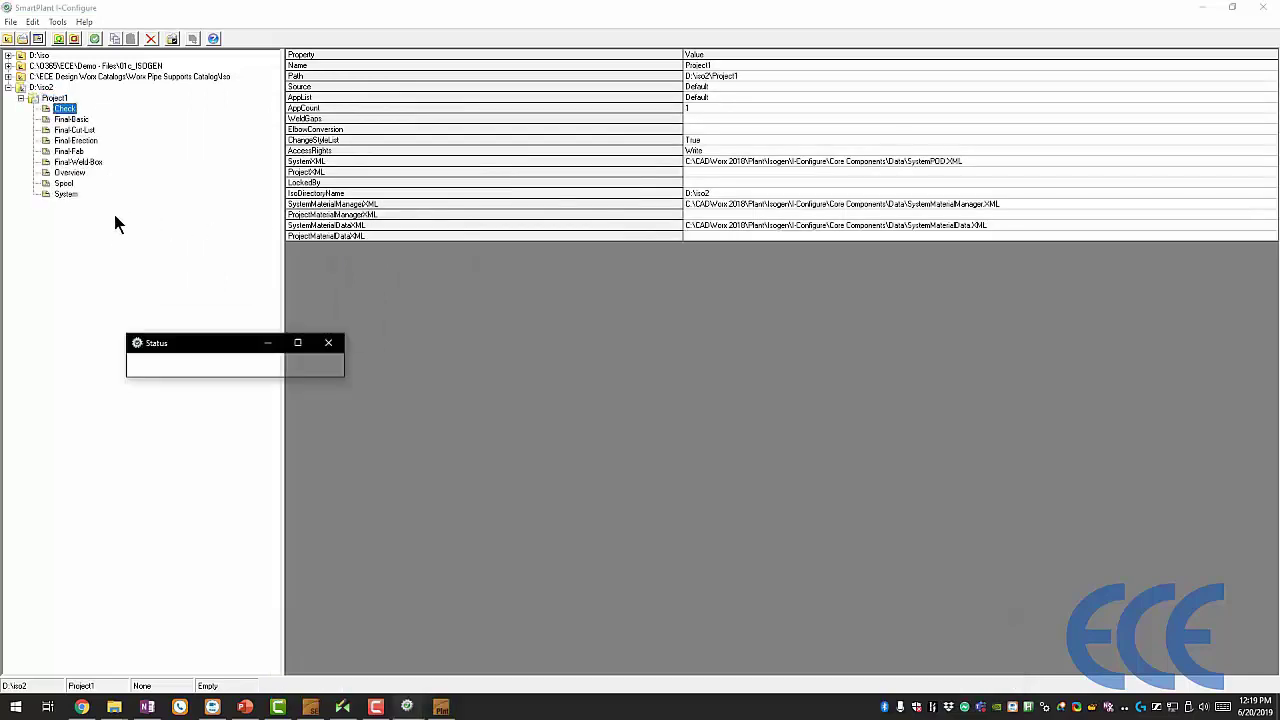
Step: Edit Final-Basic and expand Detail Sketches' Local Sketches and Settings sections
key(Down)
key(Down)
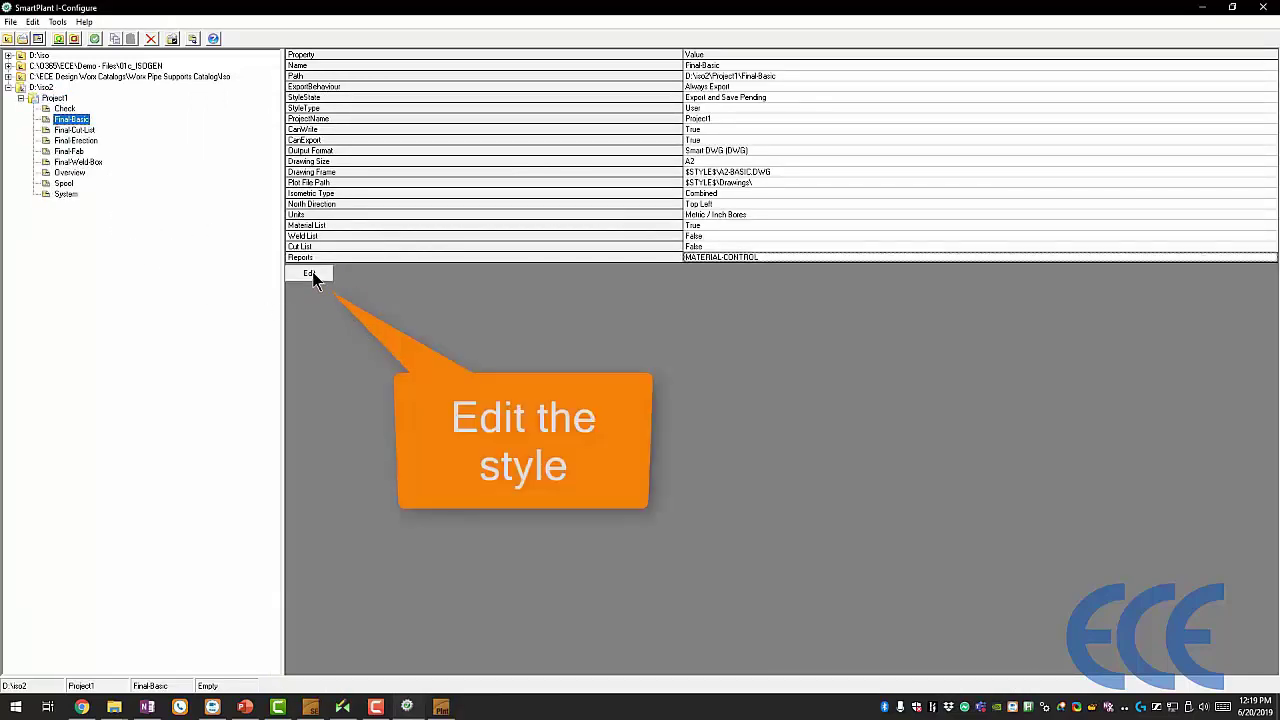
click(311, 275)
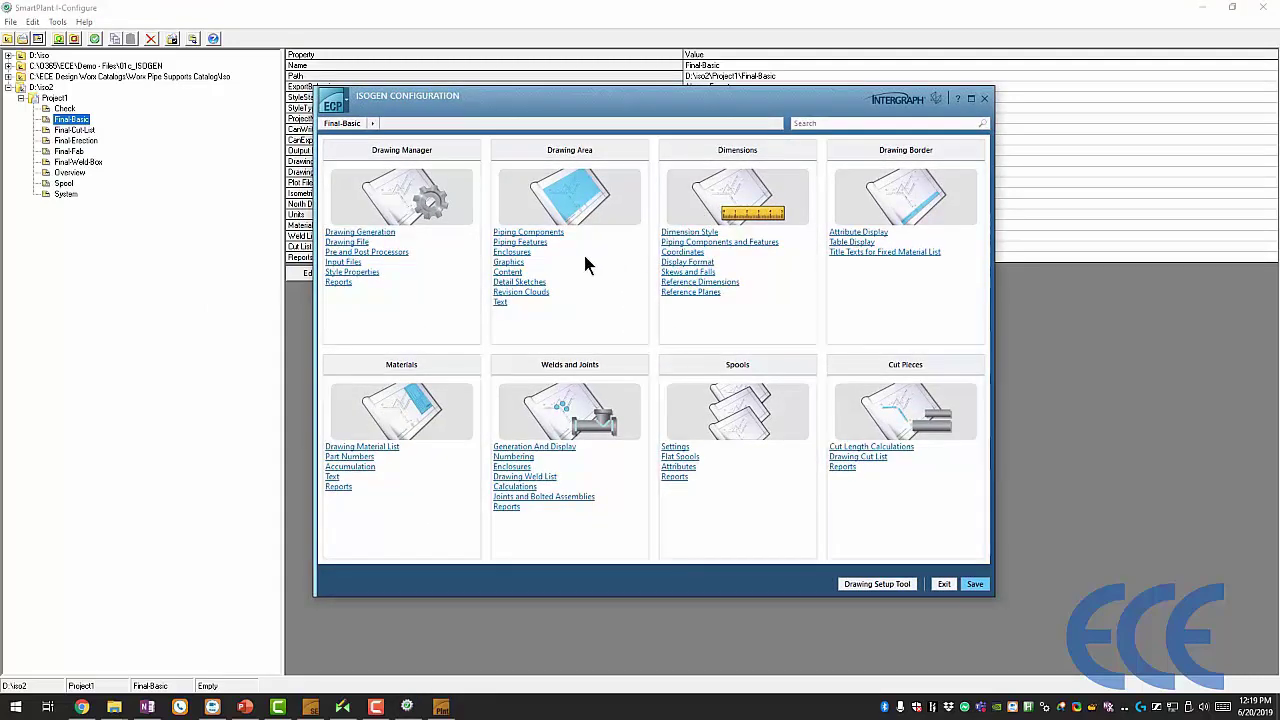
click(517, 285)
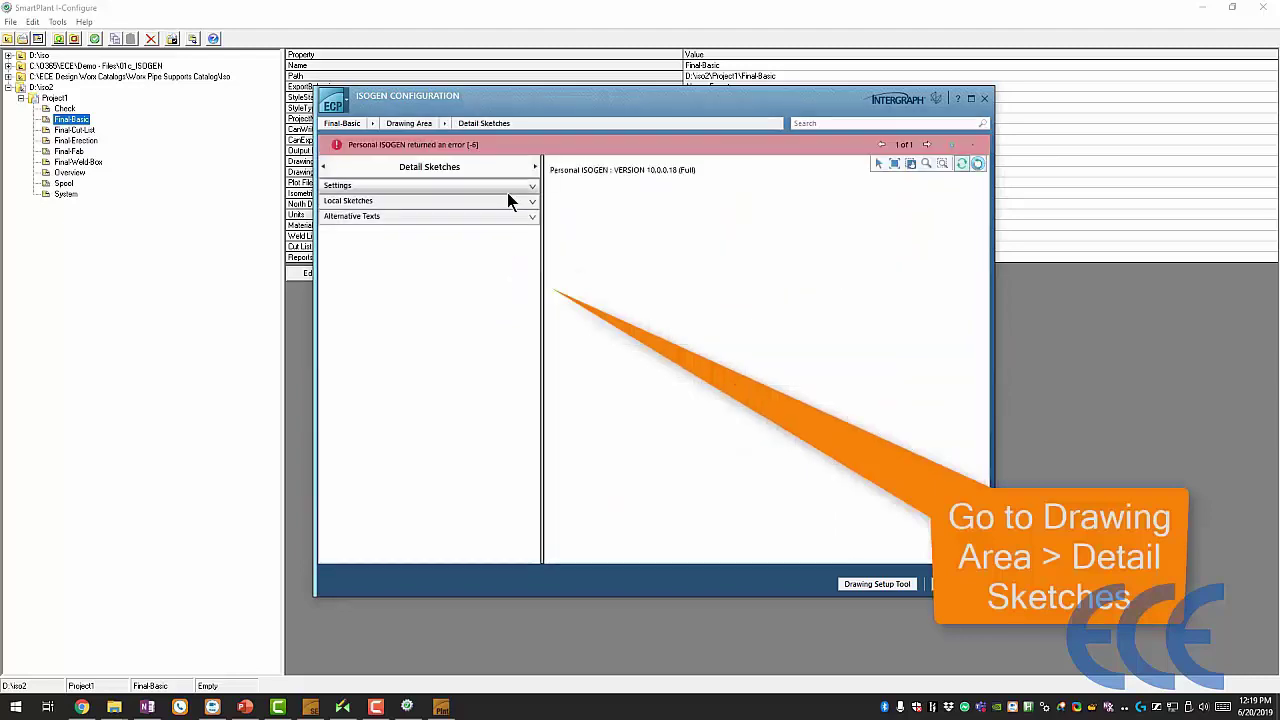
click(501, 206)
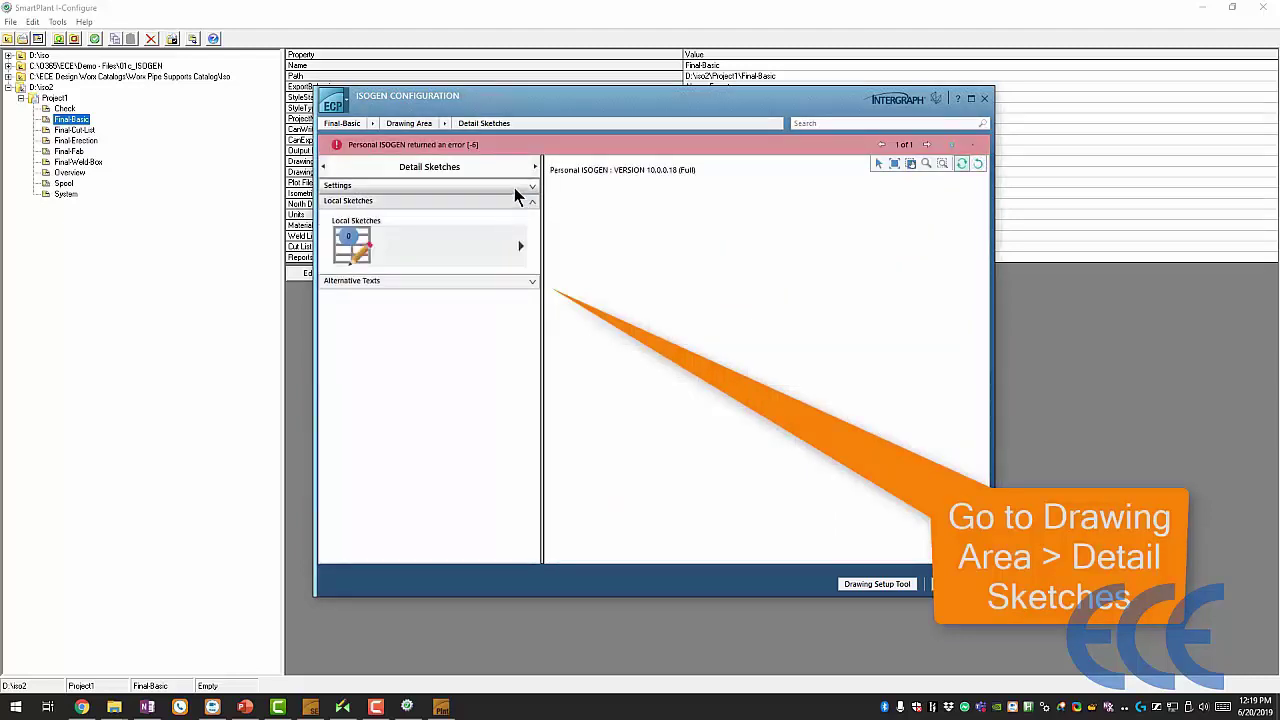
click(514, 187)
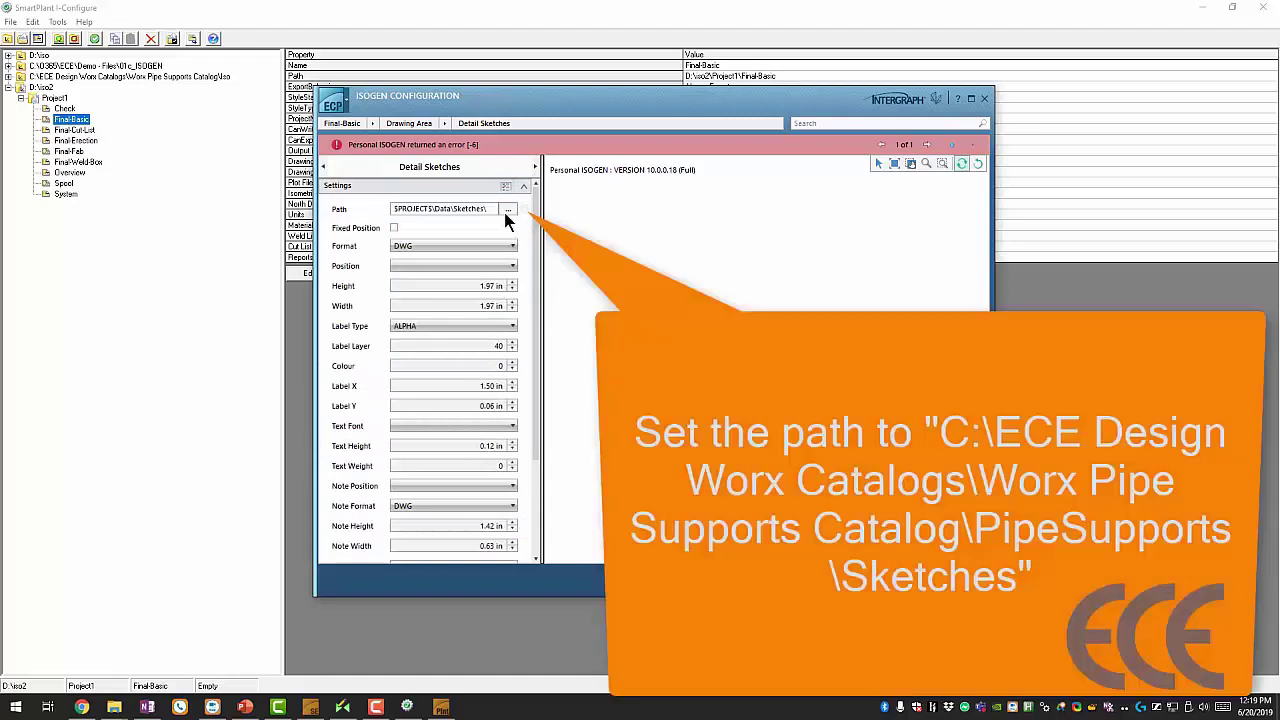
Step: Set the sketch path to C:\ECE Design Worx Catalogs\Worx Pipe Supports Catalog\PipeSupports\Sketches and save
click(508, 211)
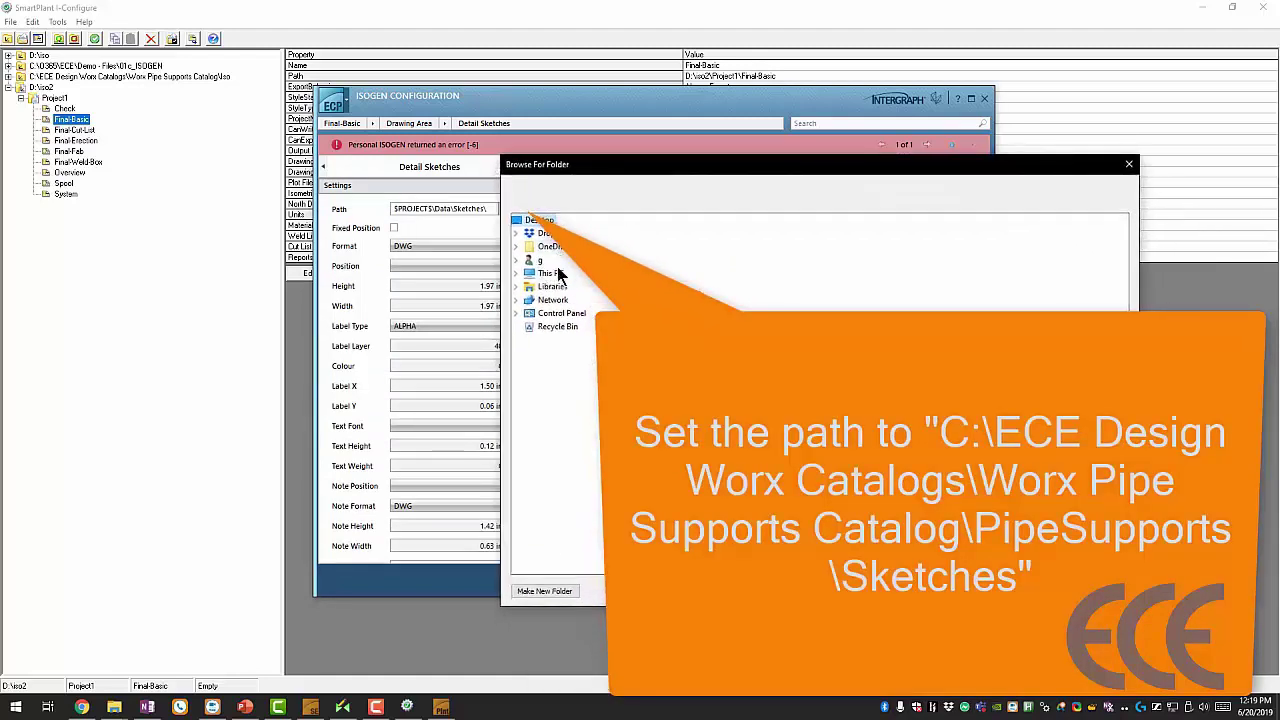
double_click(552, 272)
double_click(573, 393)
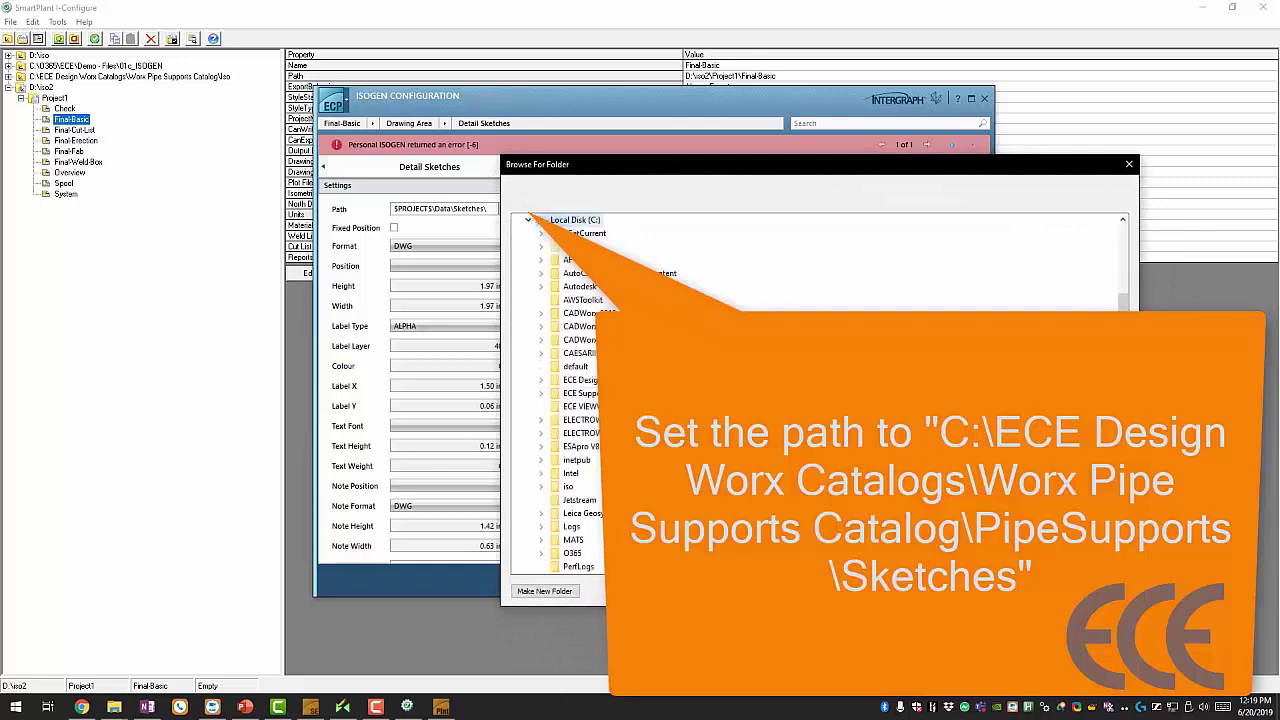
double_click(580, 380)
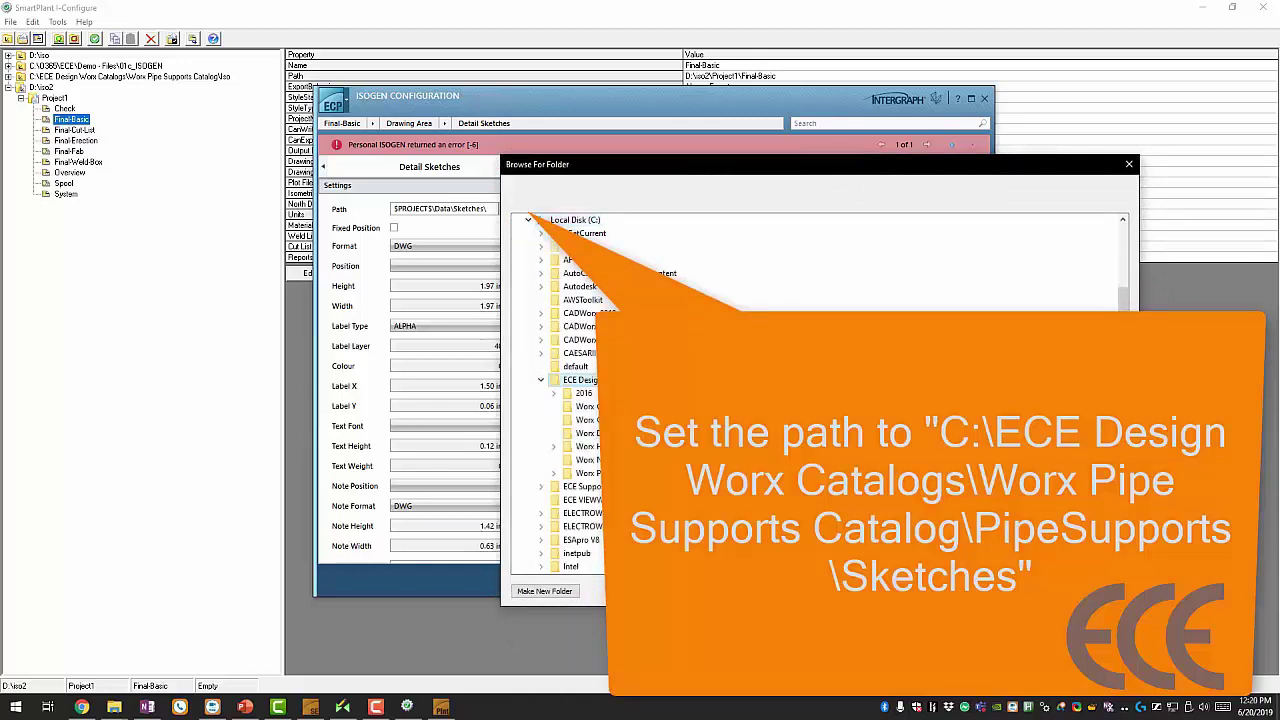
double_click(586, 473)
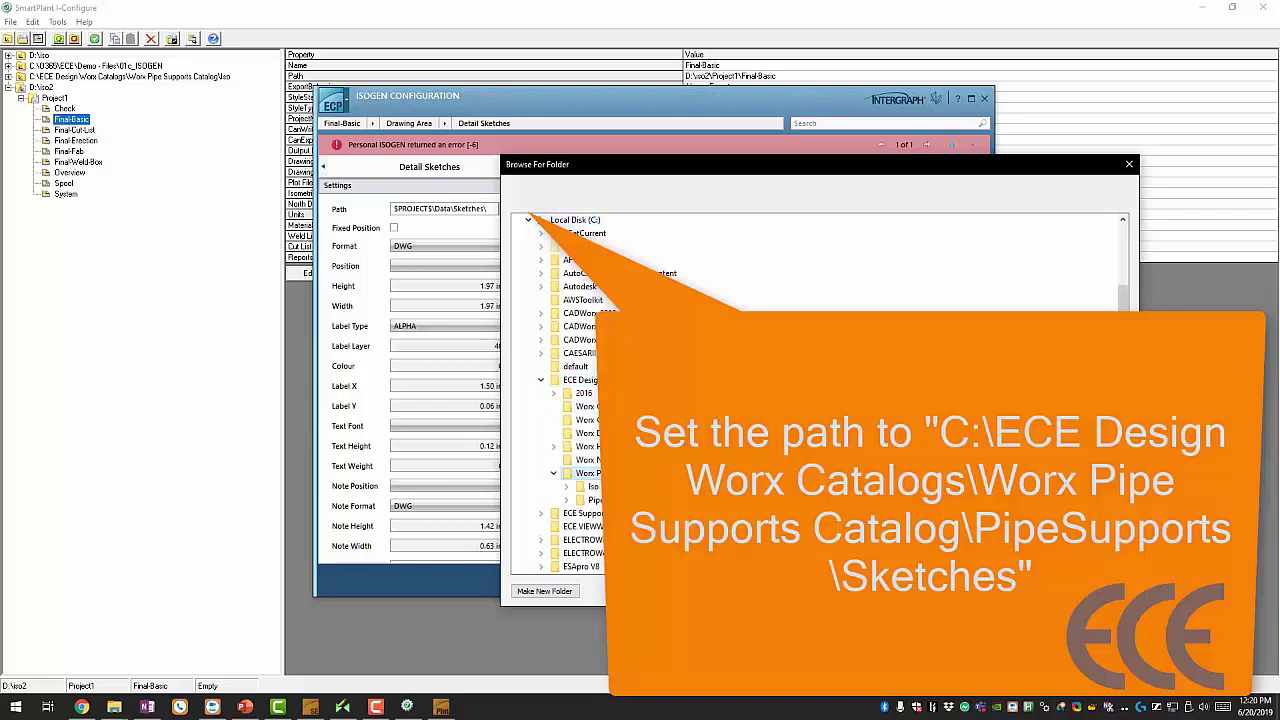
double_click(594, 499)
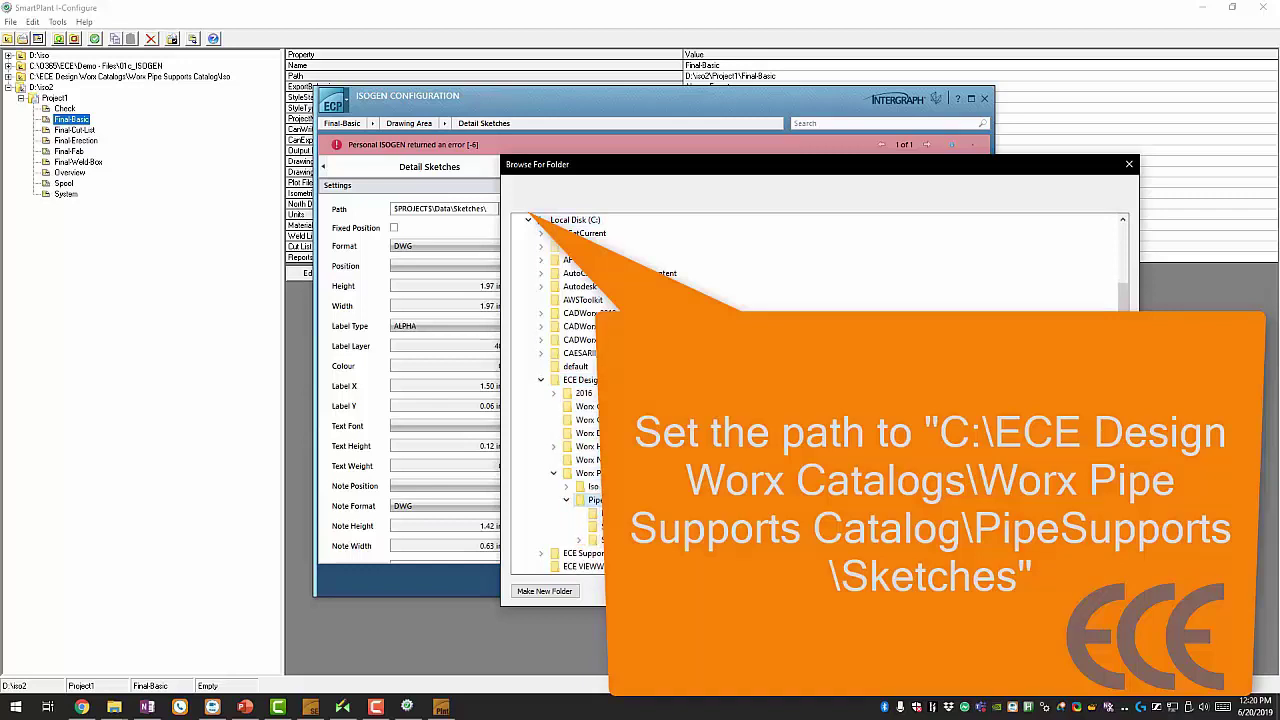
click(600, 526)
key(Return)
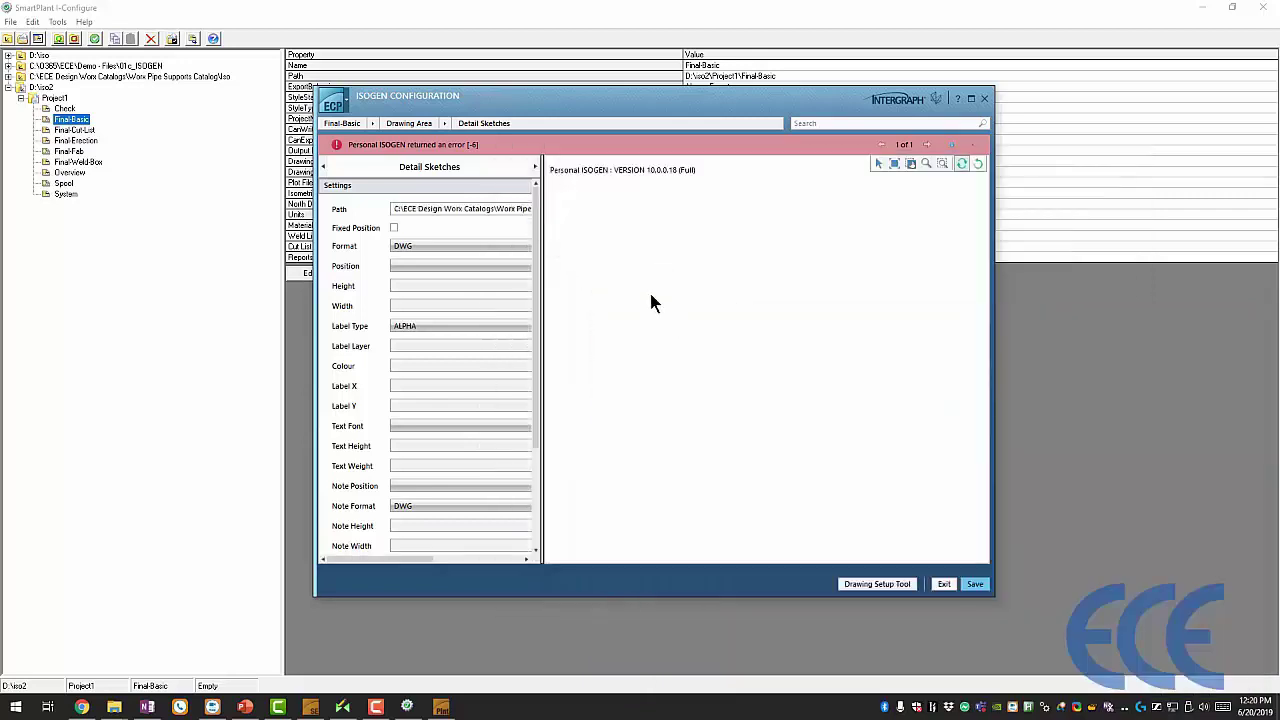
click(968, 582)
Step: Add a new ASCII-SYMBOLS entry to Final-Basic's Summary input files list
click(386, 121)
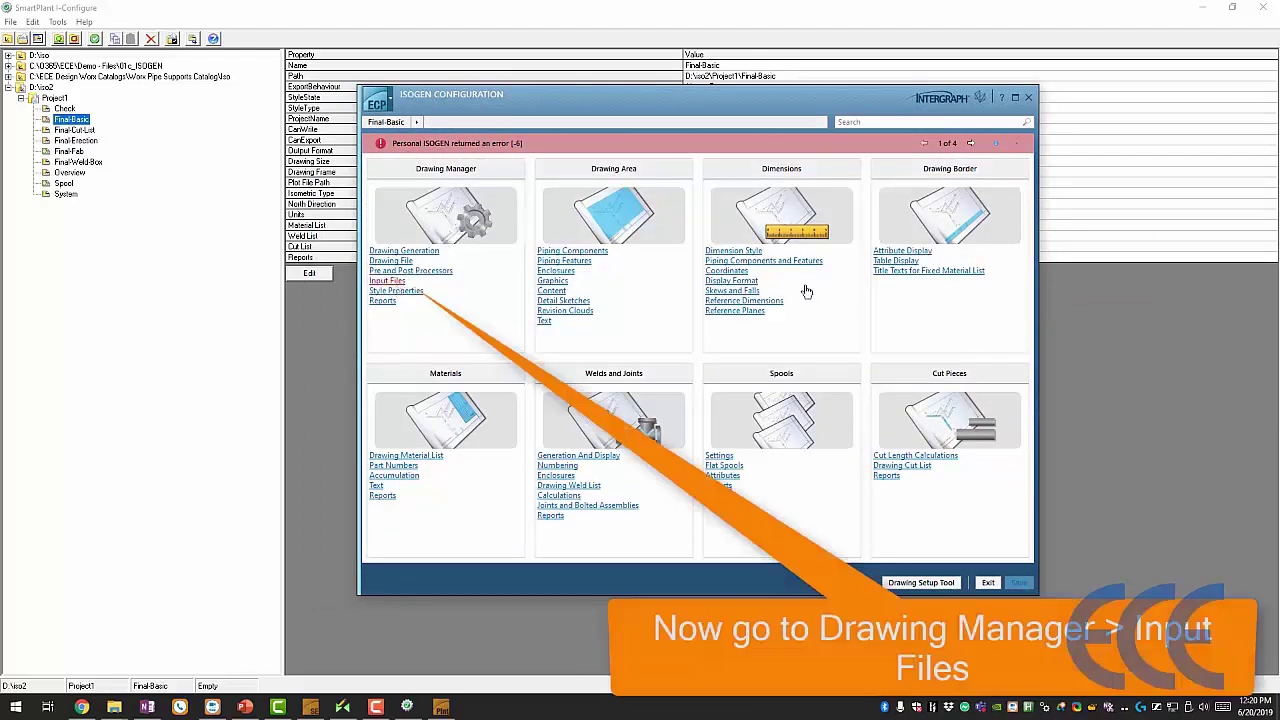
click(531, 196)
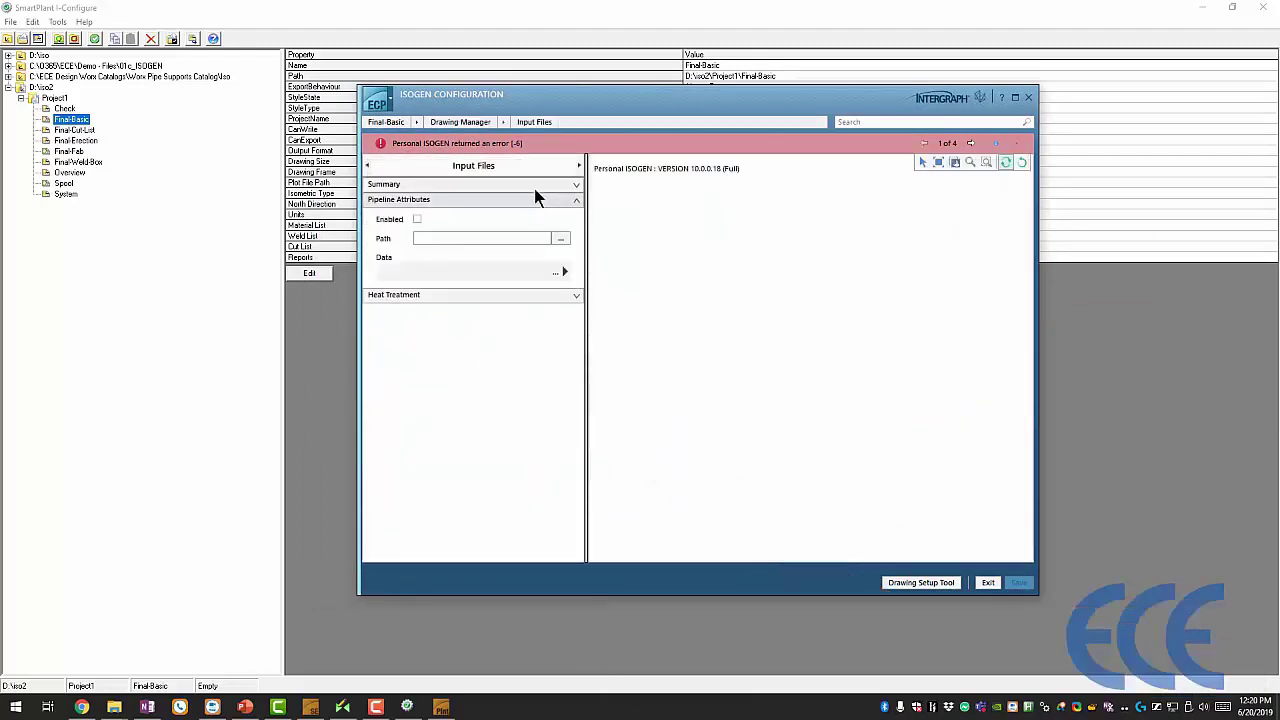
click(534, 188)
click(540, 238)
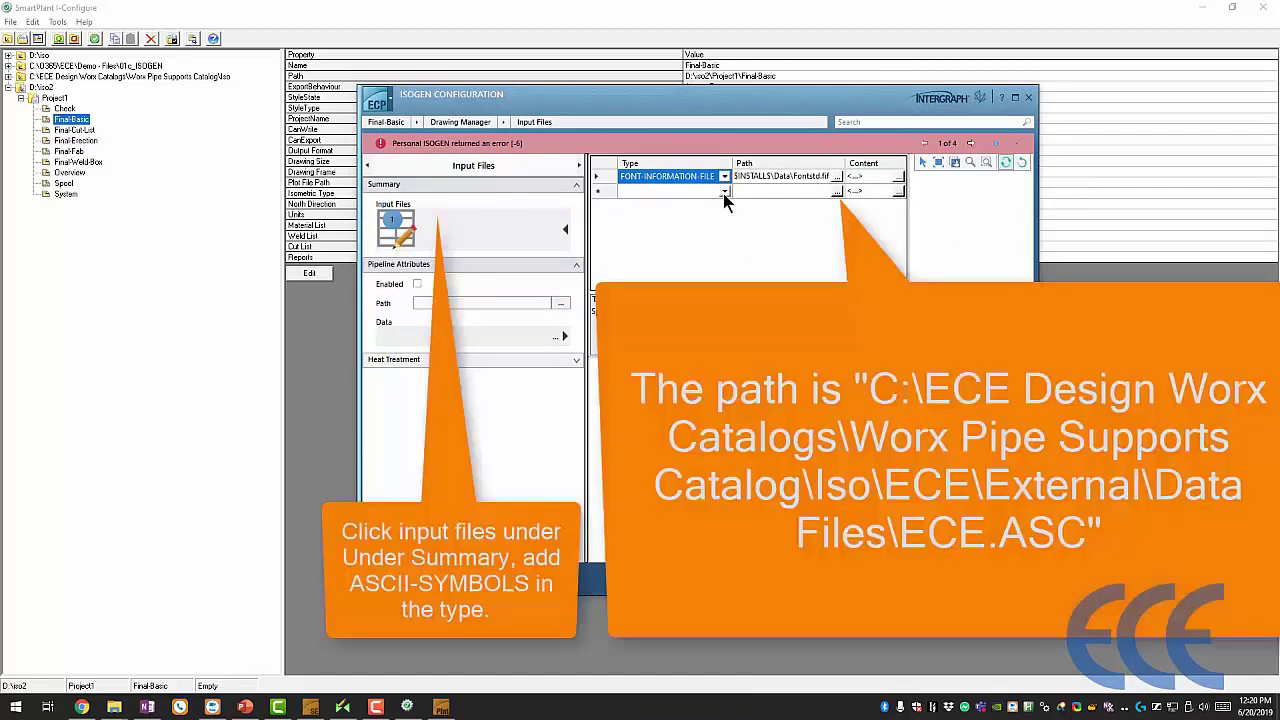
click(722, 195)
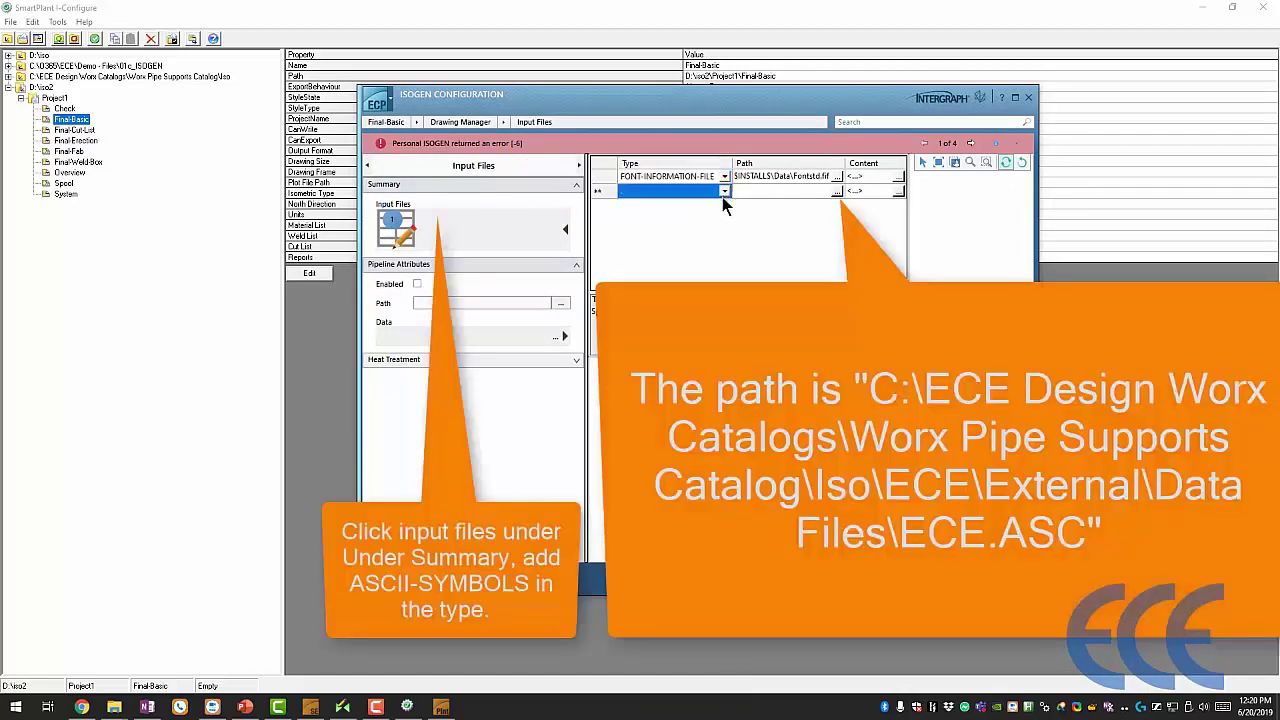
click(723, 191)
click(706, 232)
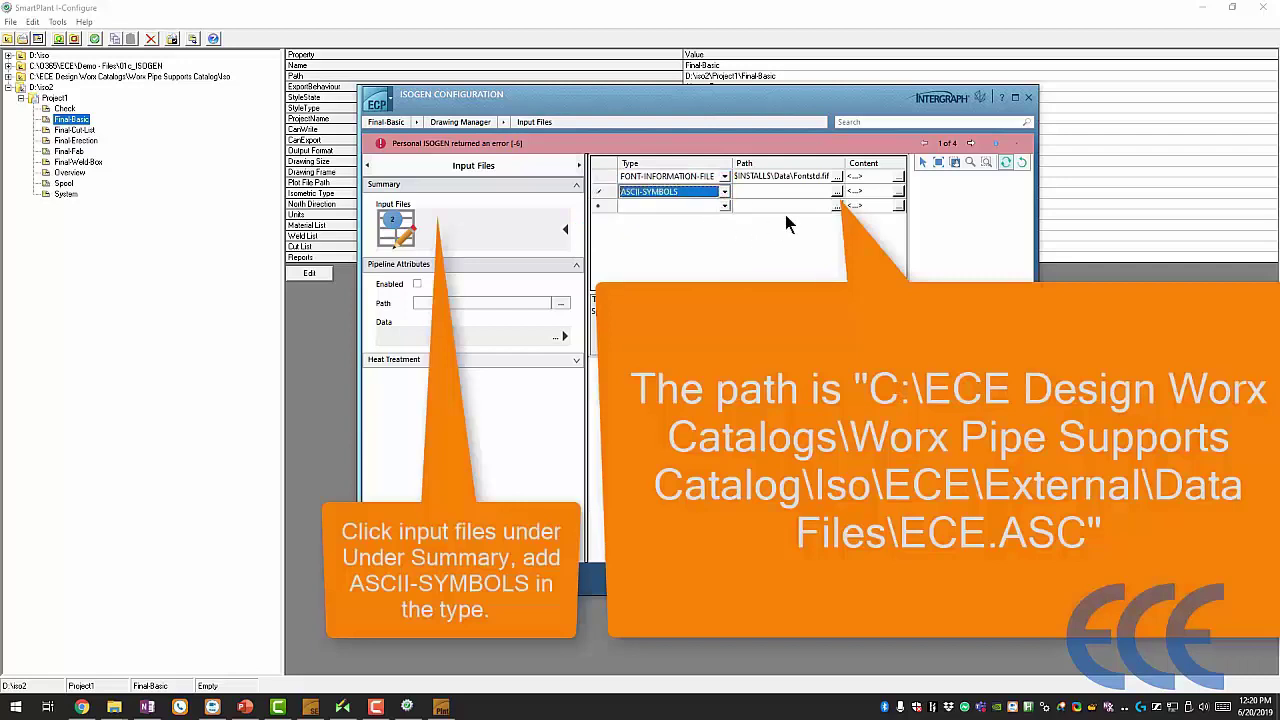
Step: Point the entry to ECE.ASC in Iso\ECE\External\Data Files, then save and exit
click(803, 196)
click(836, 191)
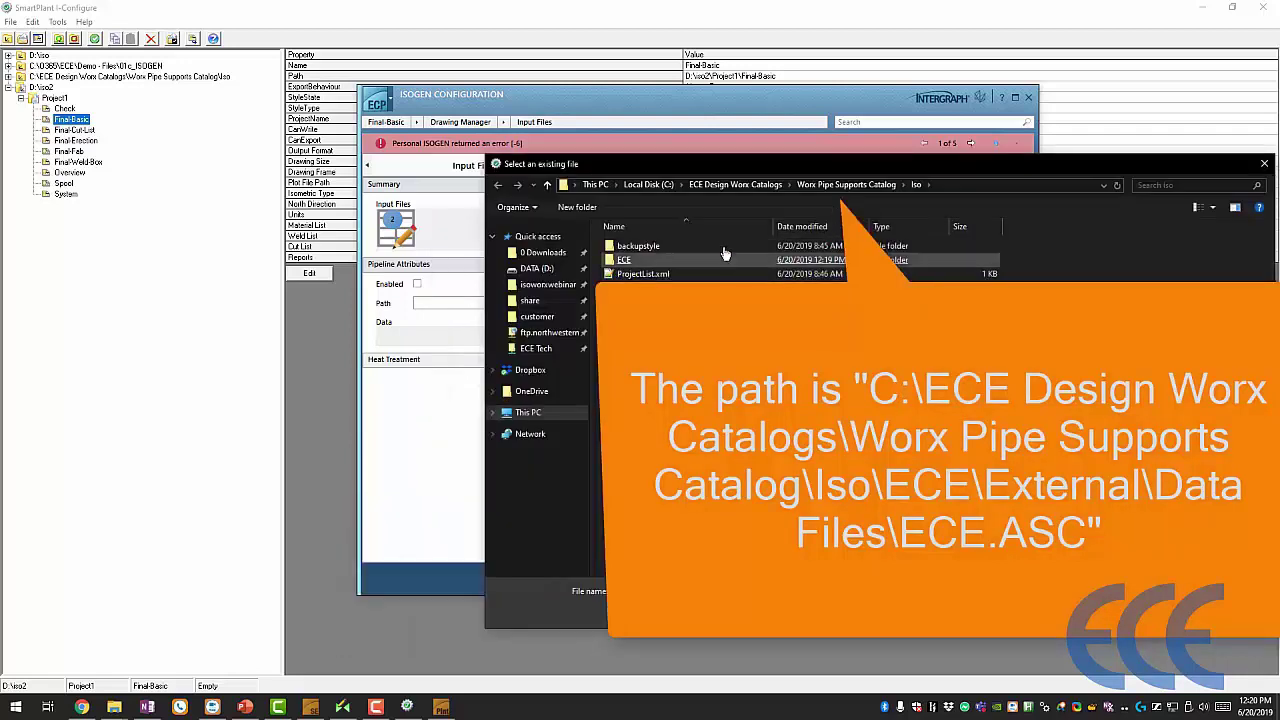
click(847, 185)
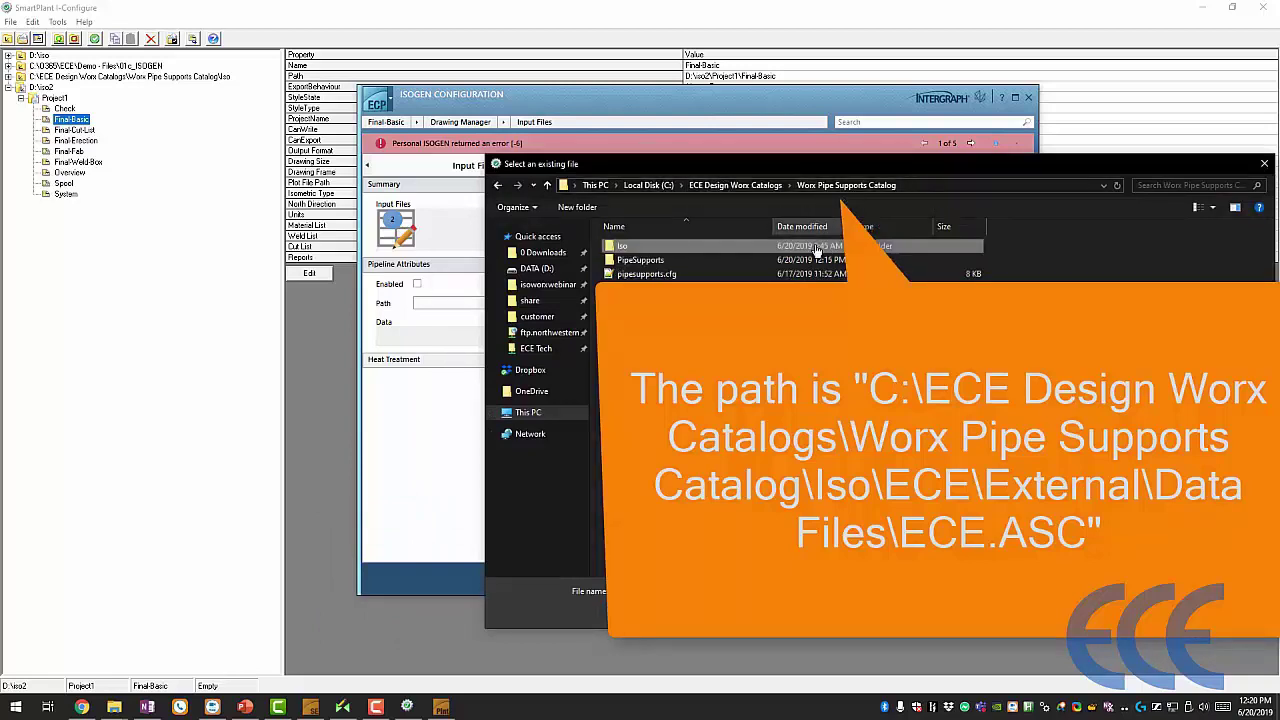
double_click(678, 247)
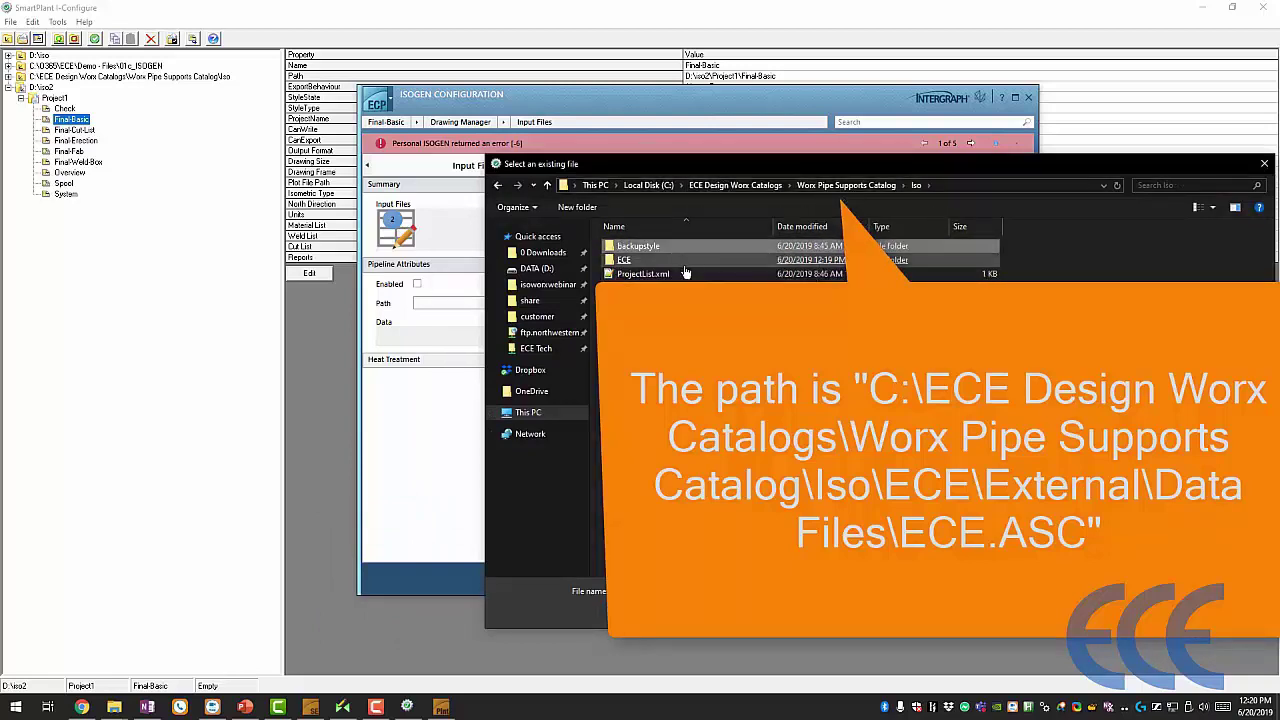
double_click(679, 259)
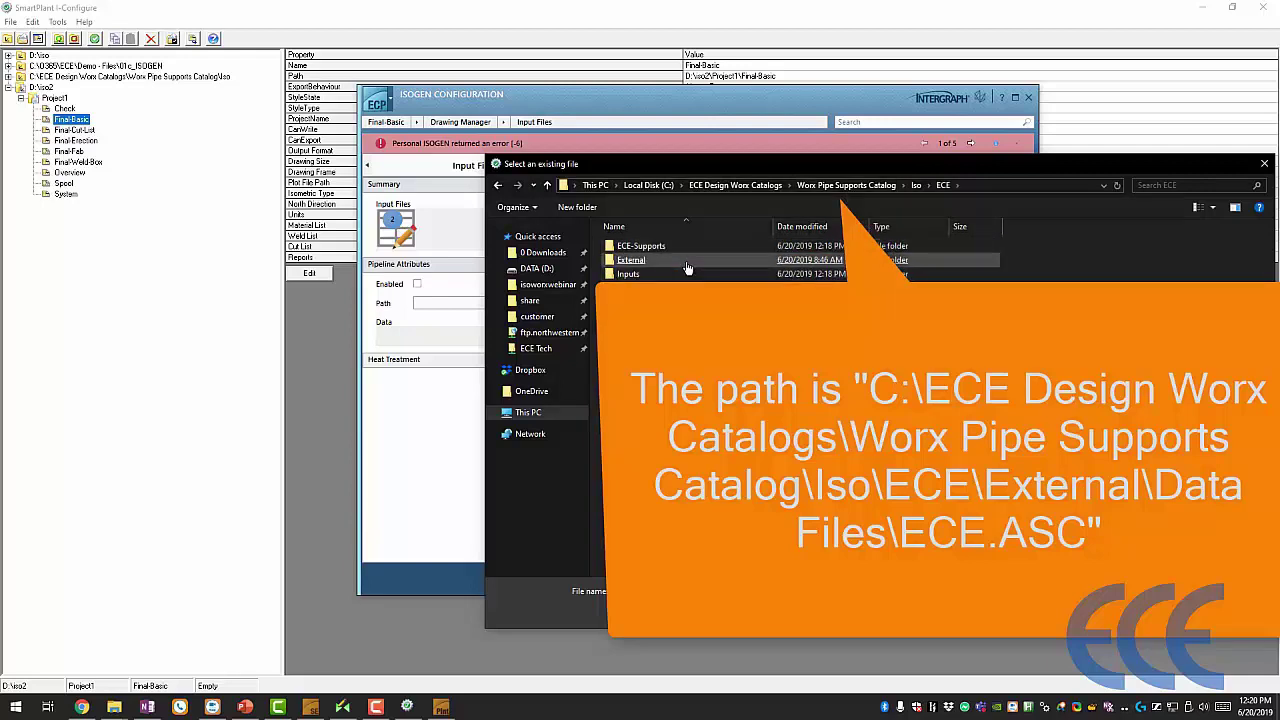
double_click(680, 260)
double_click(670, 253)
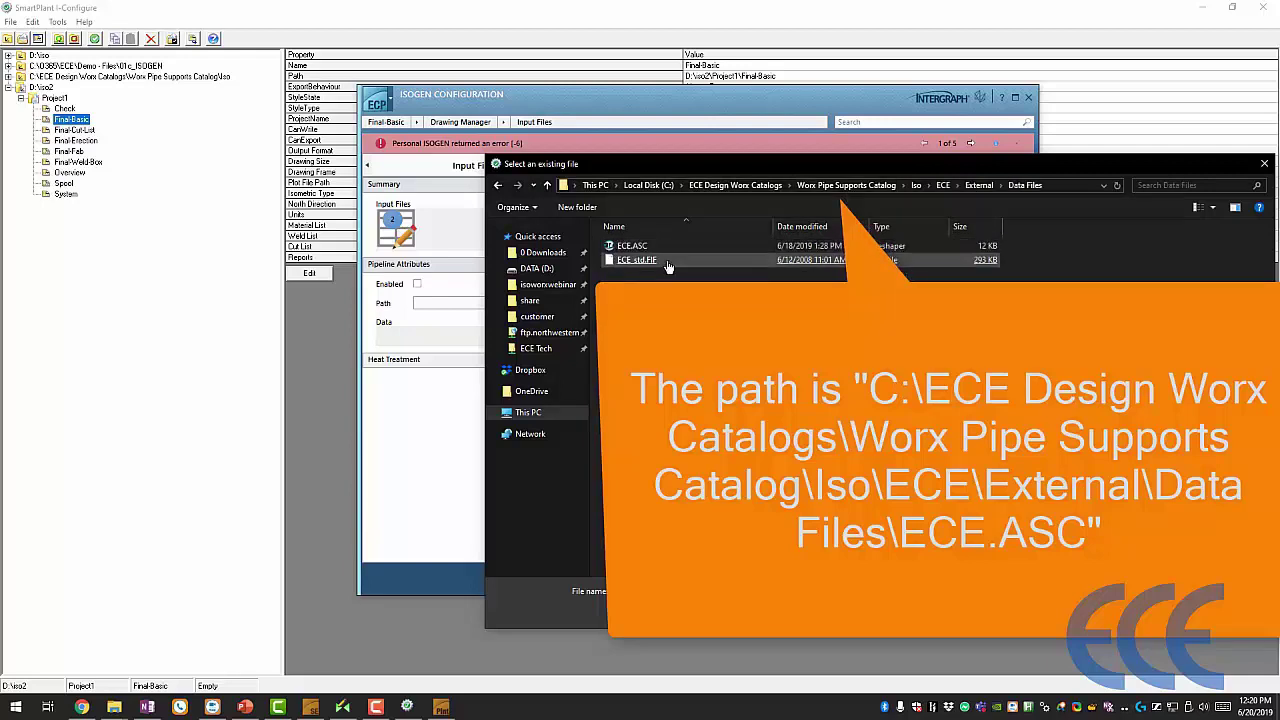
double_click(669, 257)
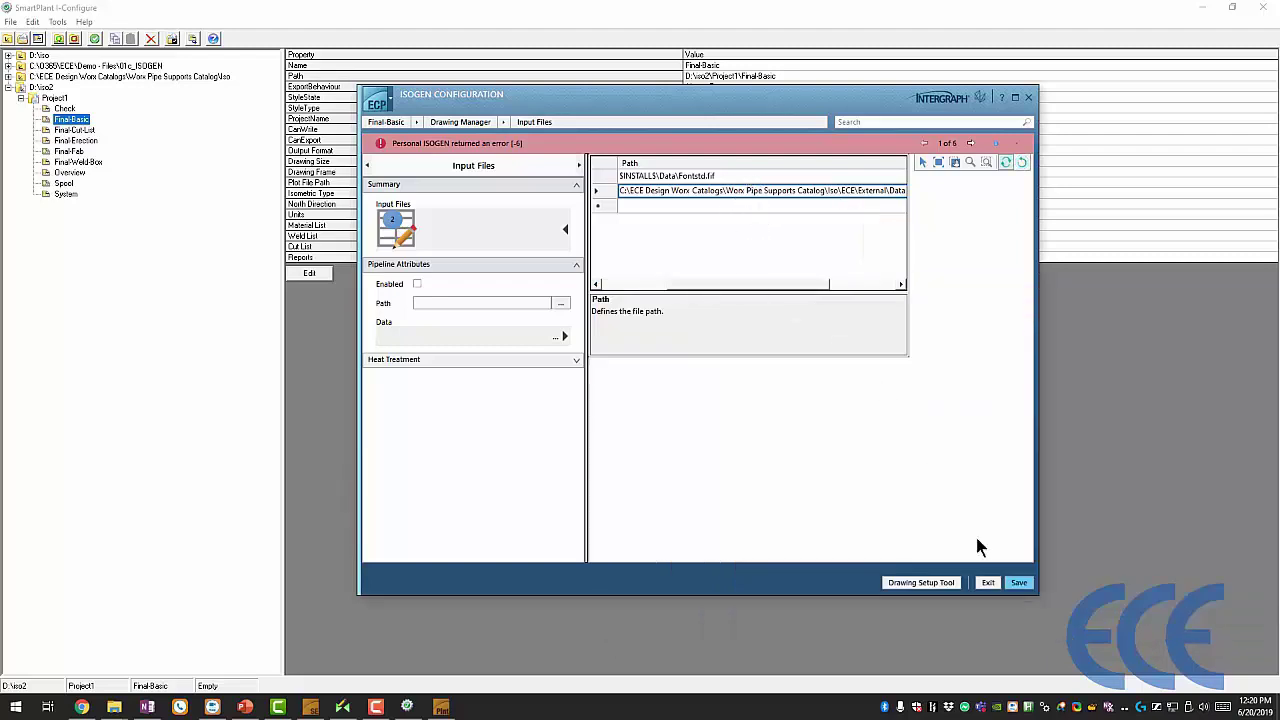
click(986, 583)
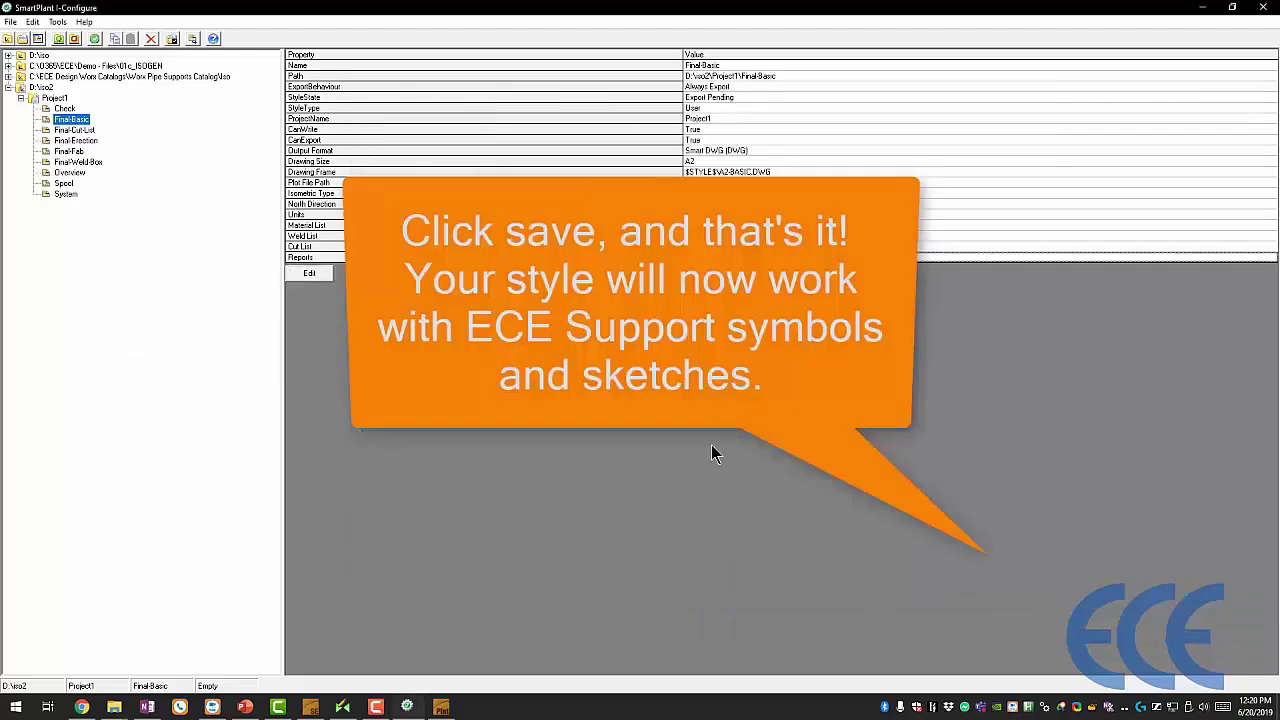
Step: Switch back to the CADWorx drawing and open SETUP to show the Pipe Support View
click(441, 707)
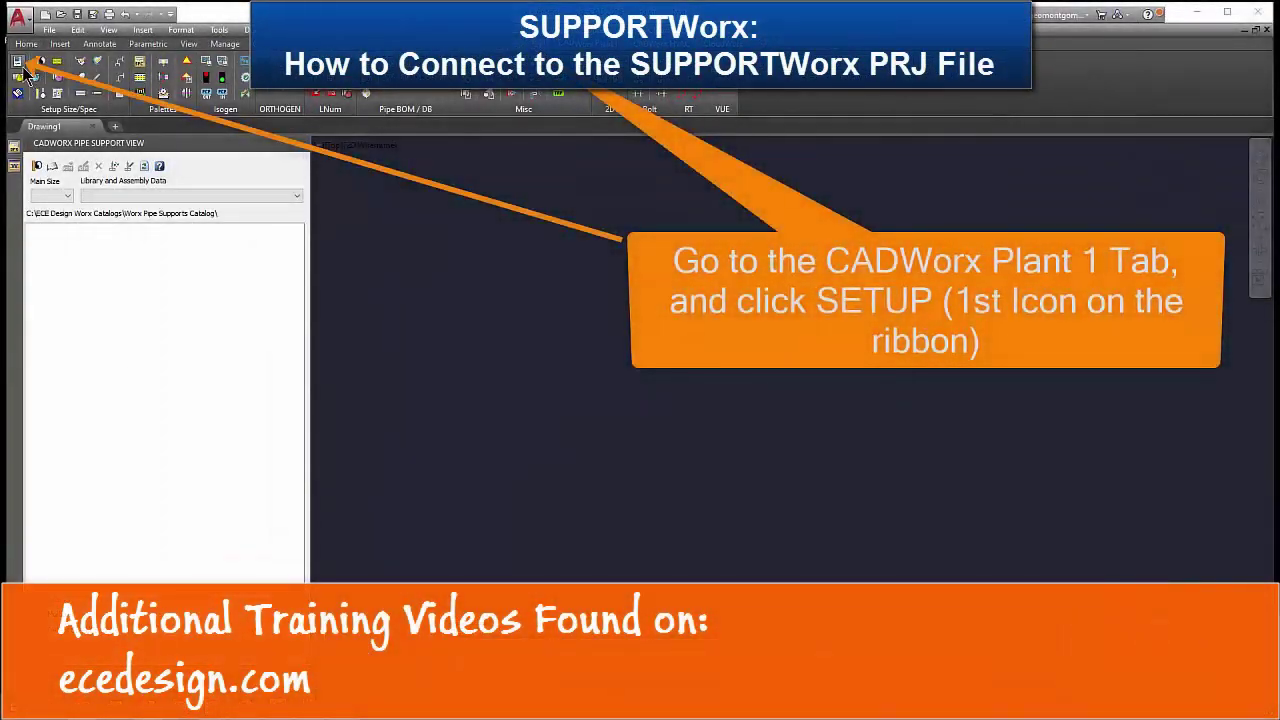
click(17, 61)
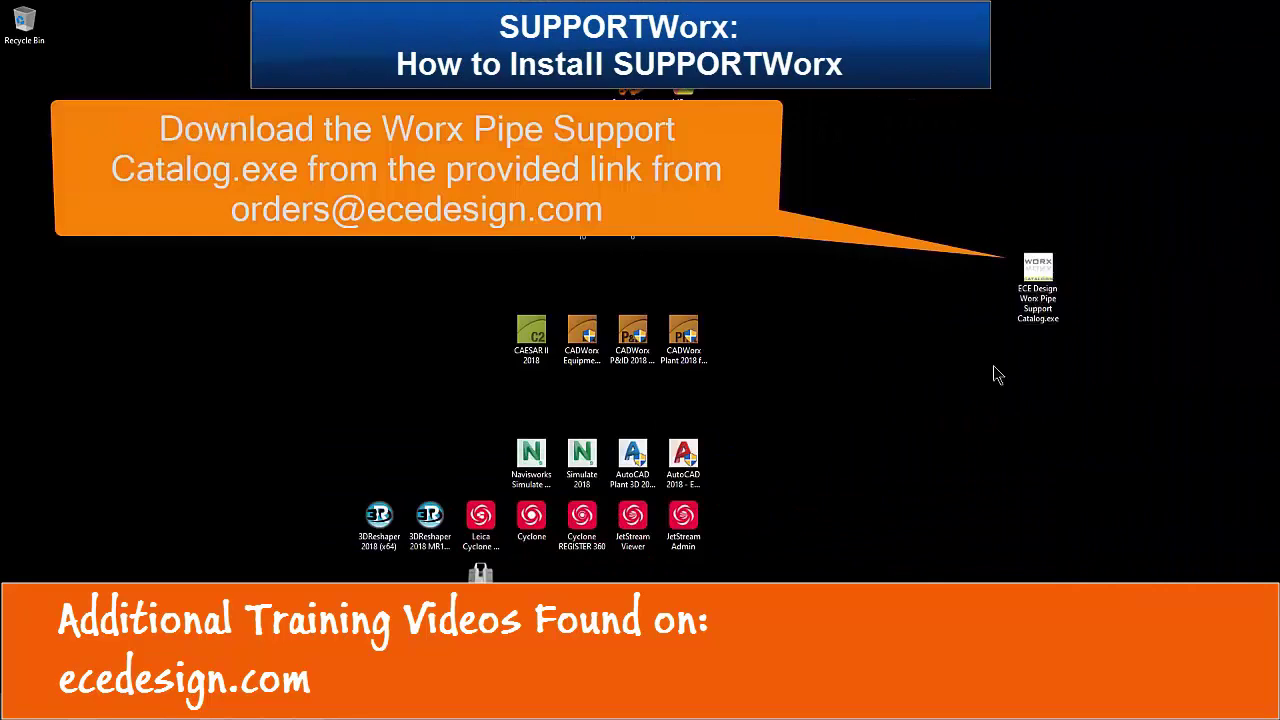
click(1035, 310)
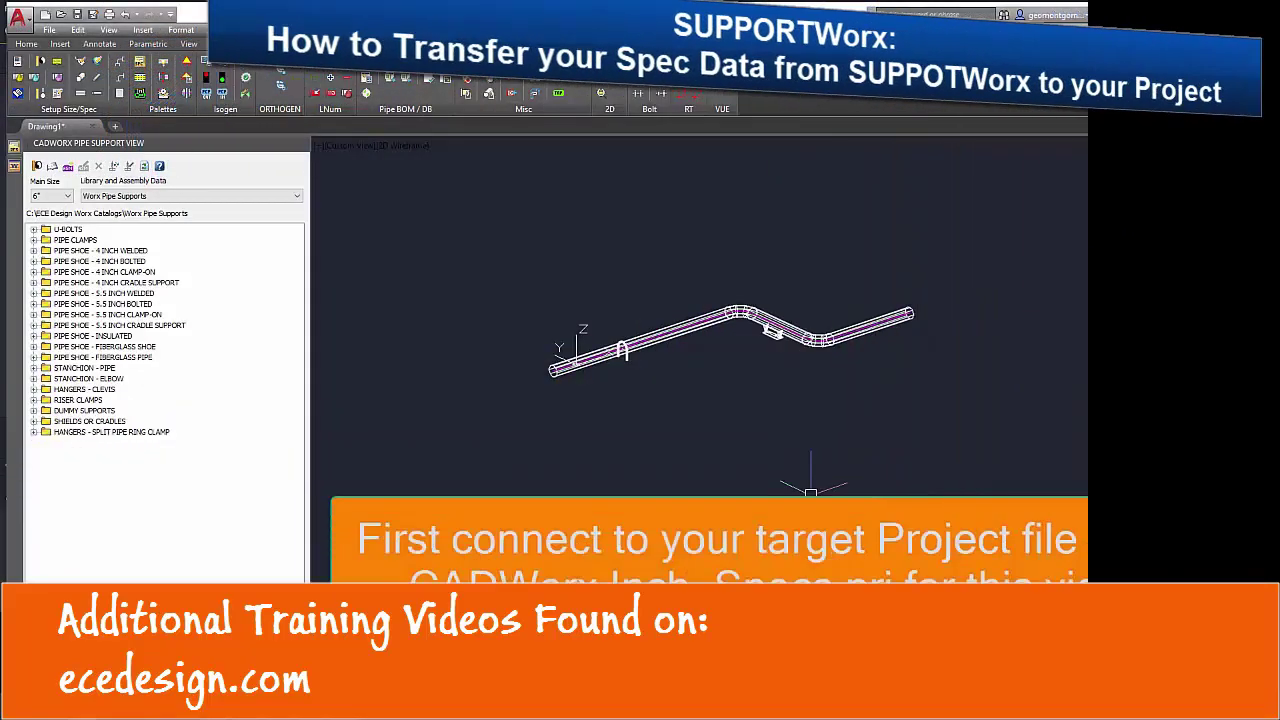
click(17, 64)
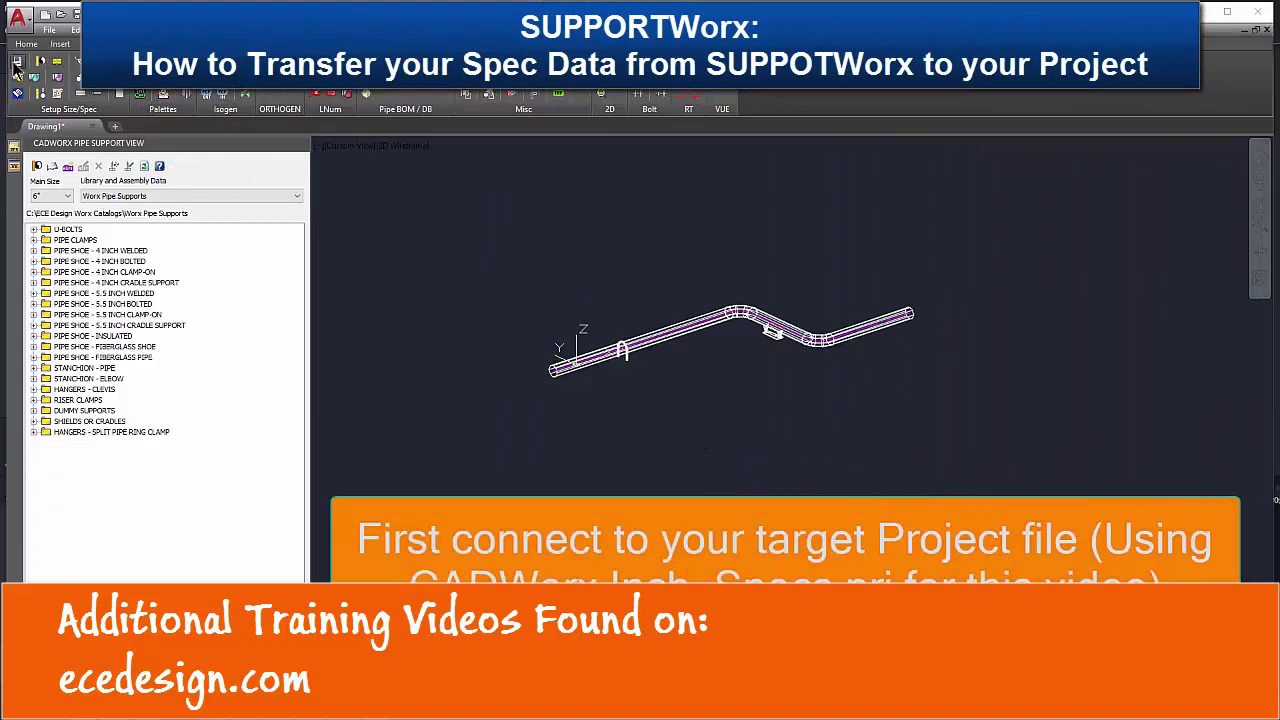